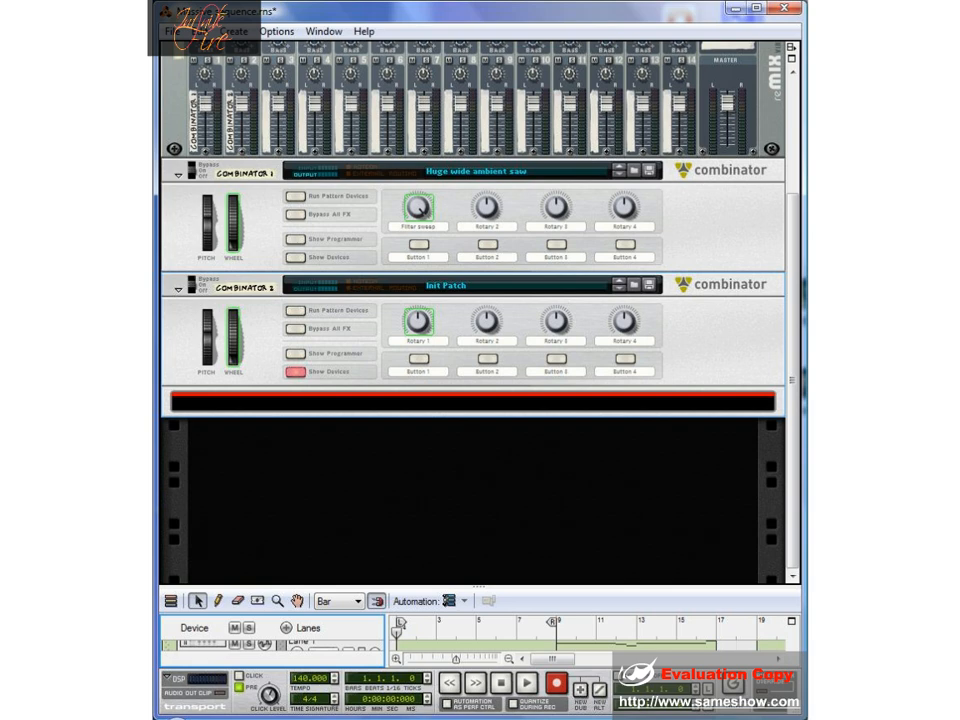
- Play the existing sequence from the start, enlarge the sequencer area, and stop playback back at bar 1
click(526, 683)
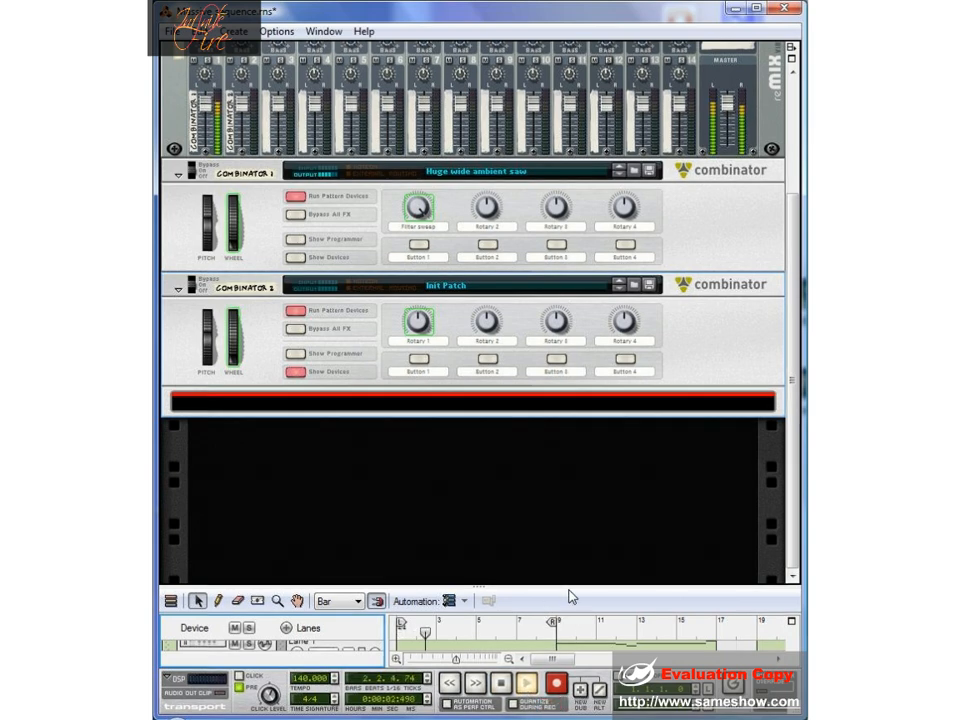
drag(570, 597, 583, 470)
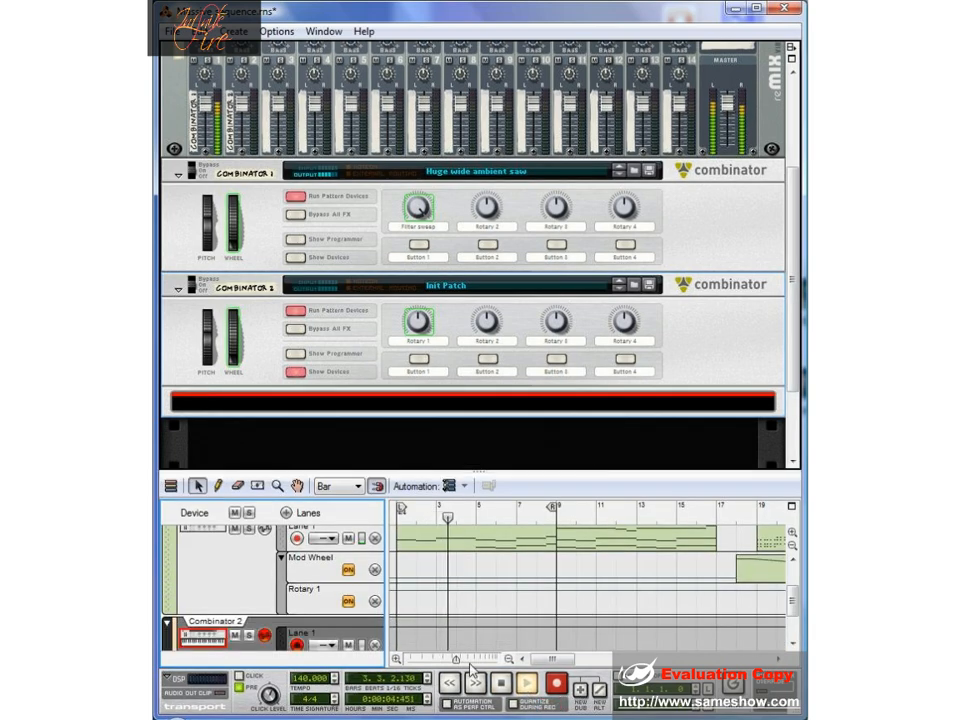
click(501, 688)
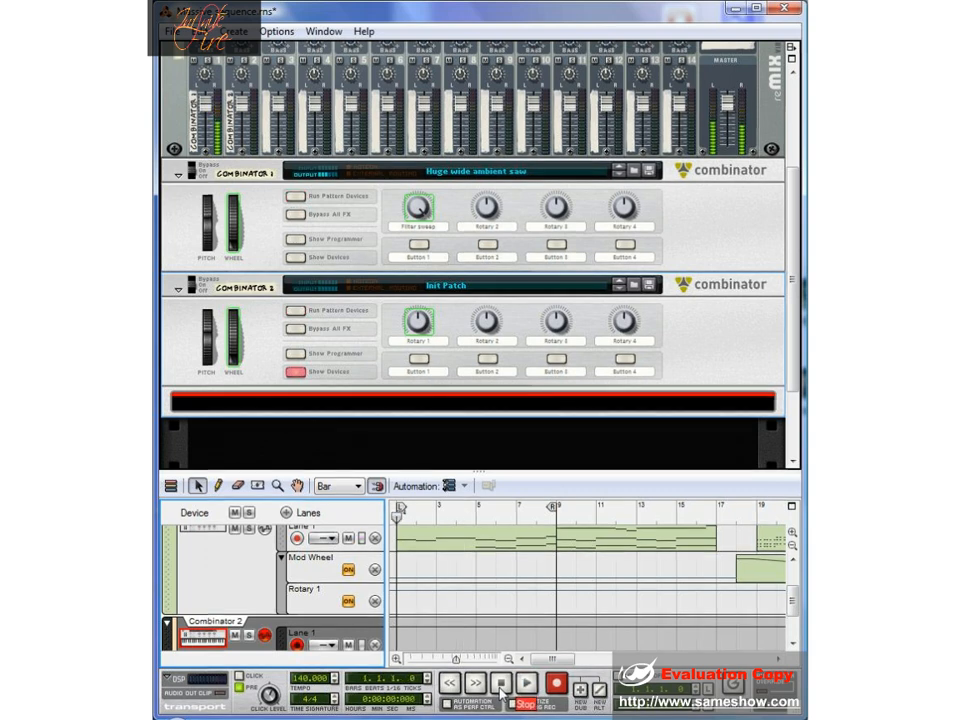
- Move the note and Mod Wheel clips from the Combinator 1 track to the matching lanes of the Combinator 2 track
drag(521, 471, 537, 513)
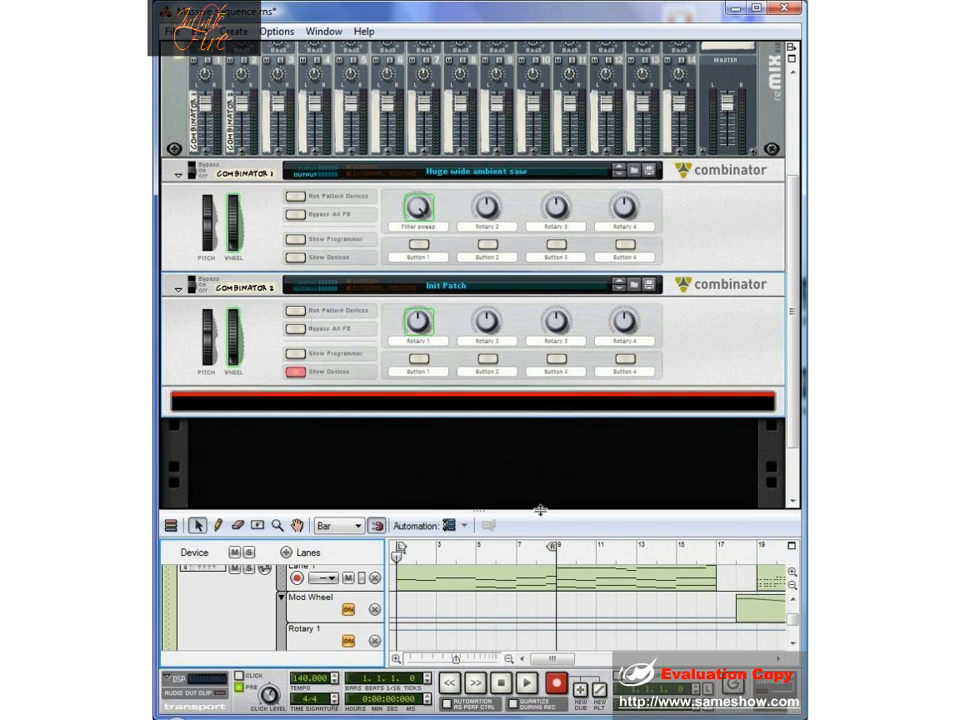
drag(542, 510, 555, 390)
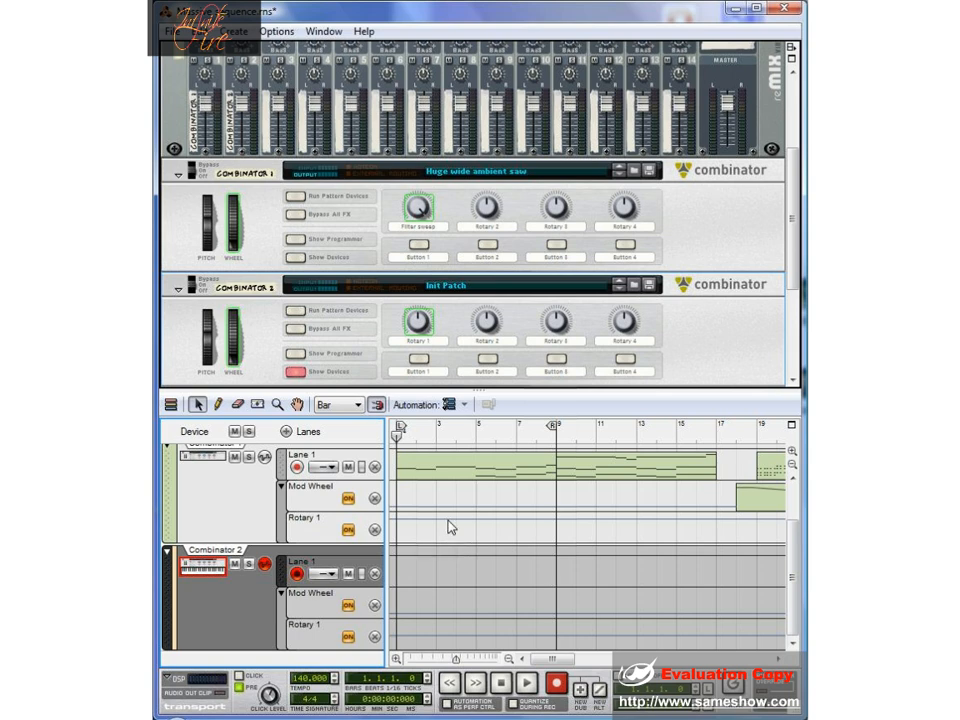
drag(446, 541, 619, 552)
drag(588, 661, 505, 667)
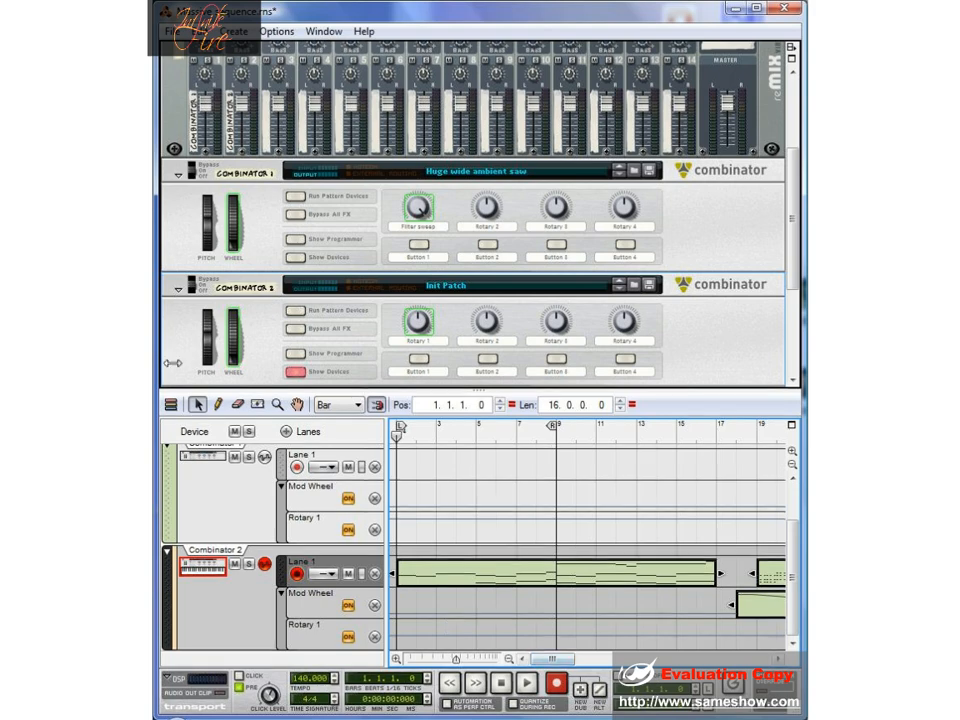
- Shrink the sequencer area and delete the Combinator 1 device with its track from the rack
drag(372, 392, 371, 549)
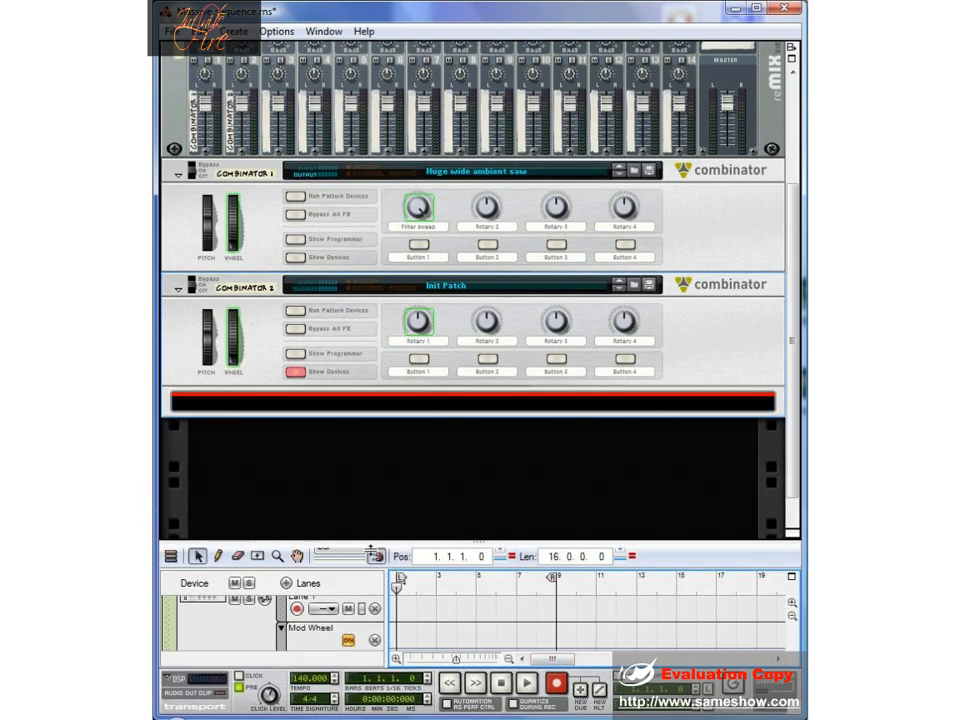
right_click(705, 212)
click(763, 273)
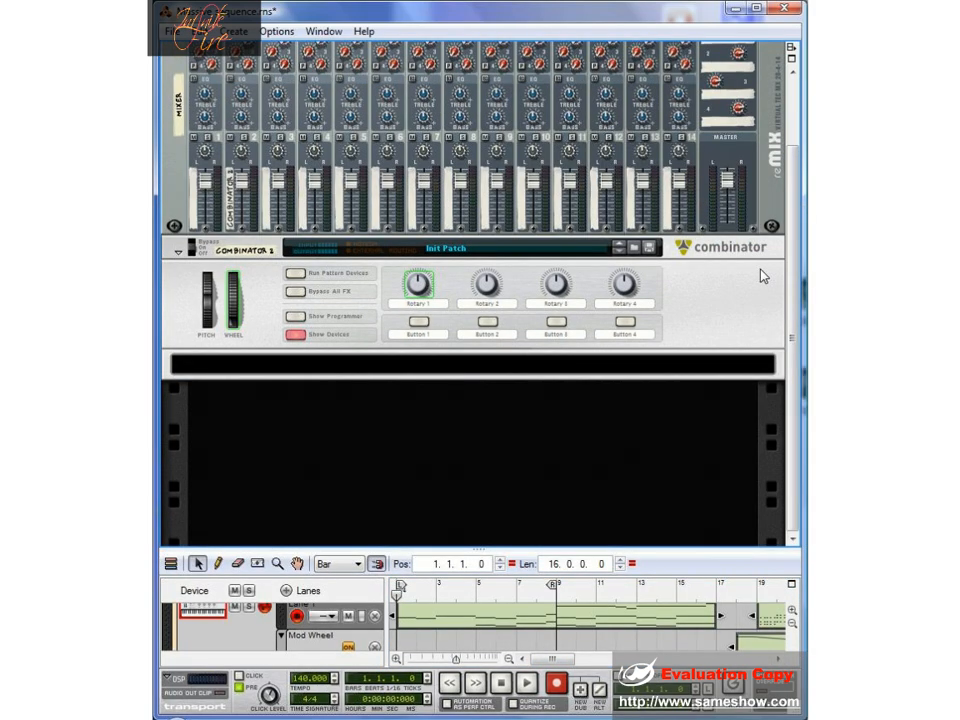
- Create a Line Mixer inside the empty Combinator 2, followed by two Malström synthesizers routed into it
right_click(659, 371)
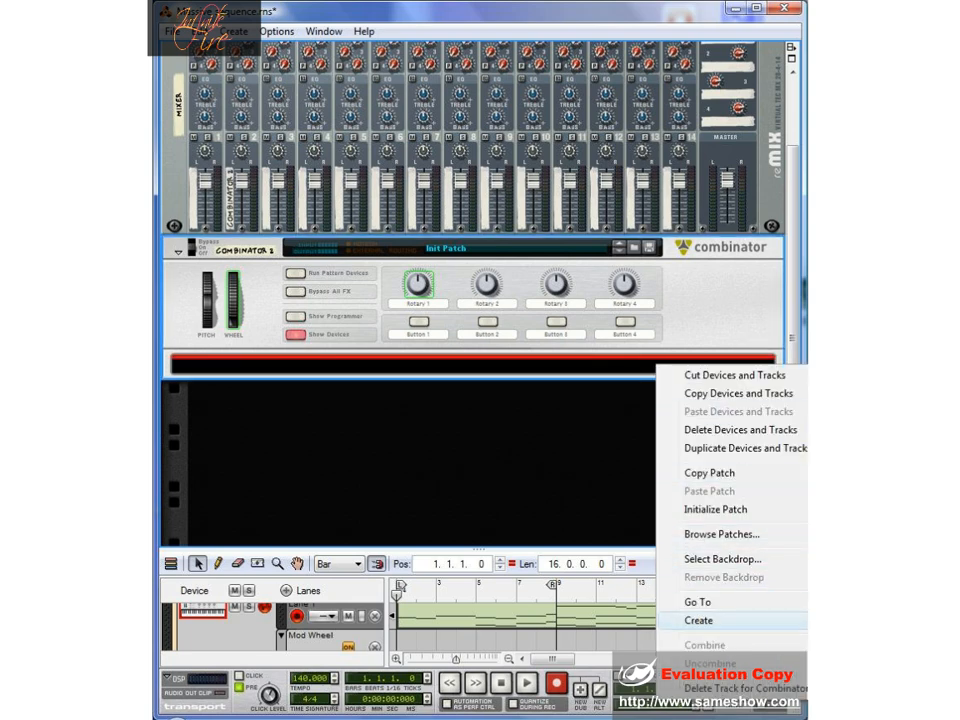
click(860, 280)
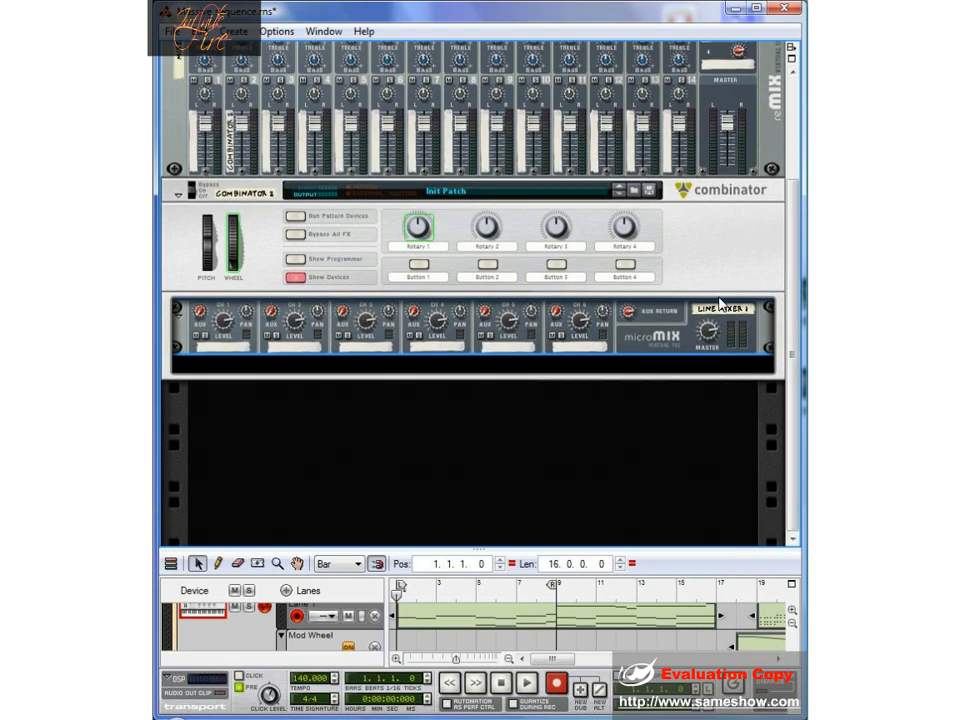
right_click(643, 369)
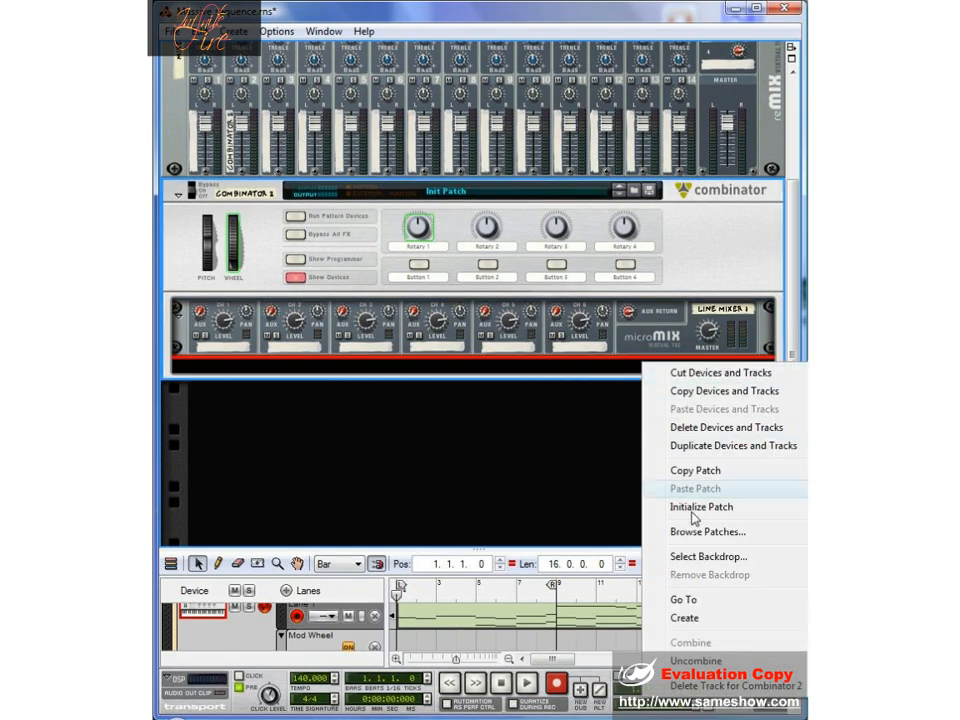
click(860, 345)
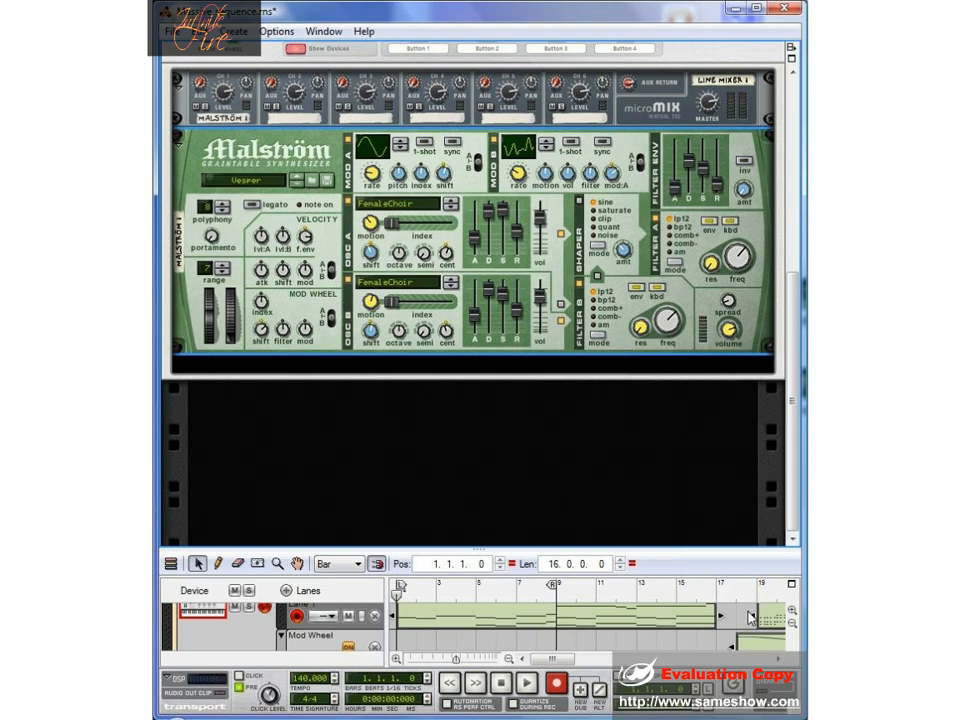
right_click(716, 362)
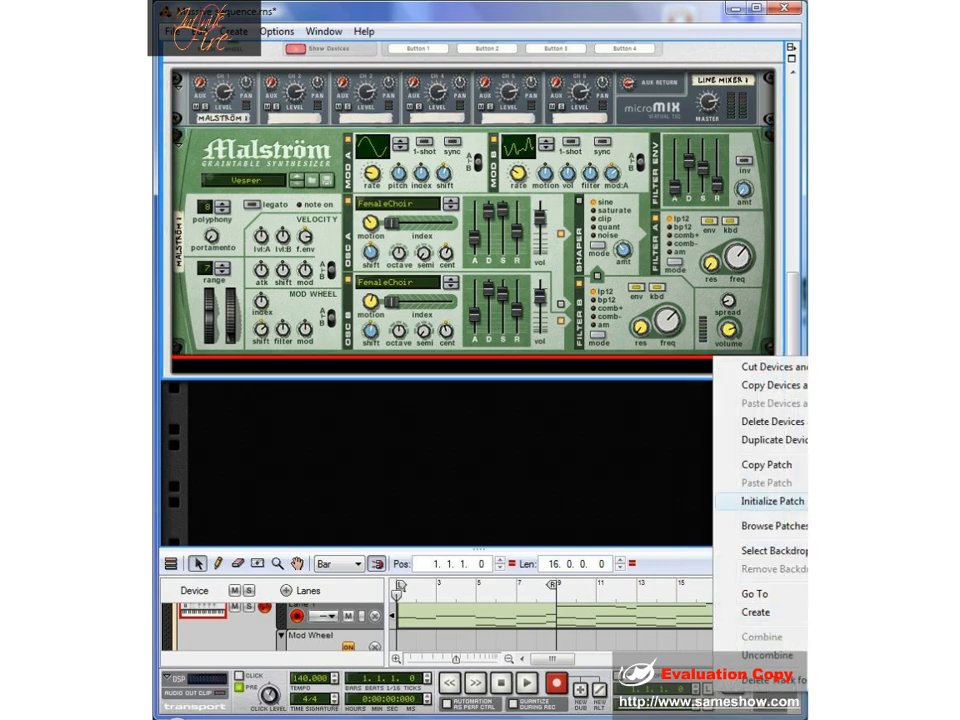
click(755, 612)
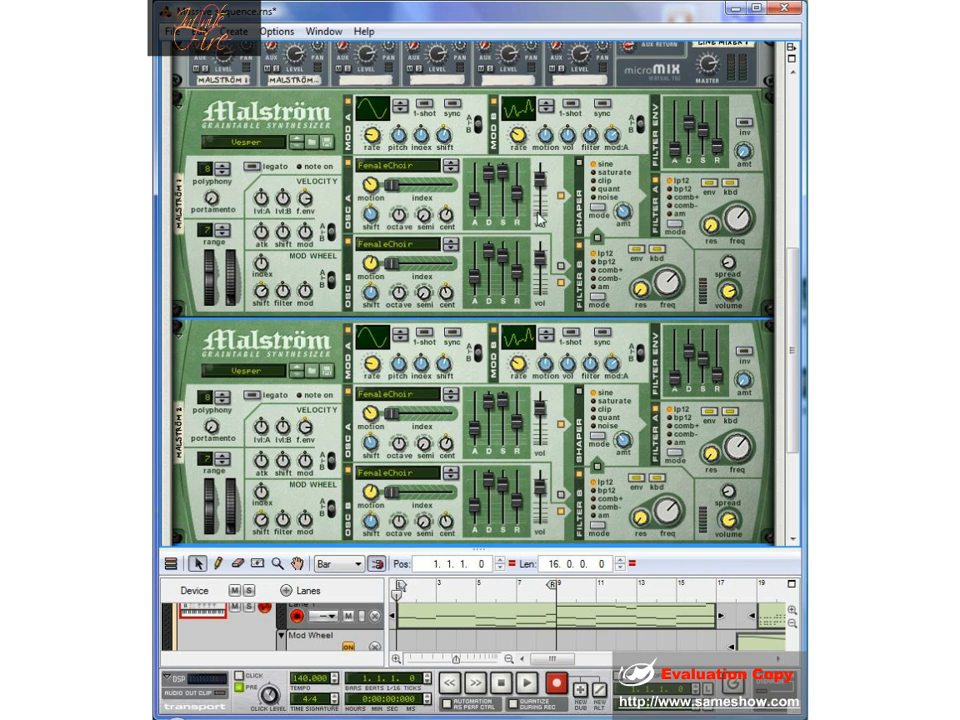
- Initialize the patches of both Malström synthesizers
mouse_move(540, 218)
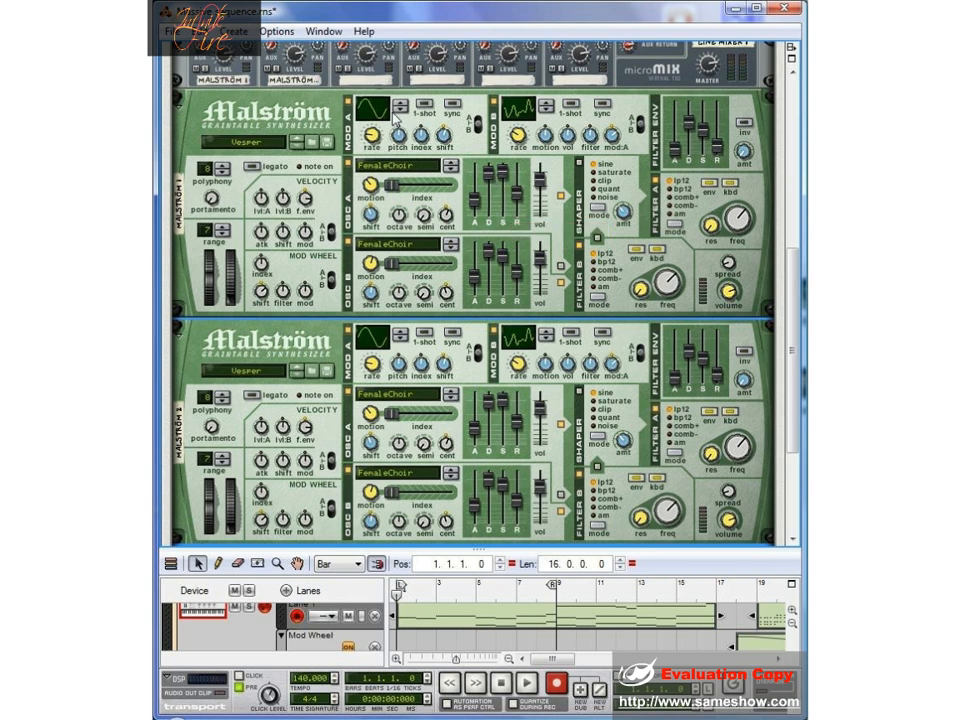
right_click(373, 224)
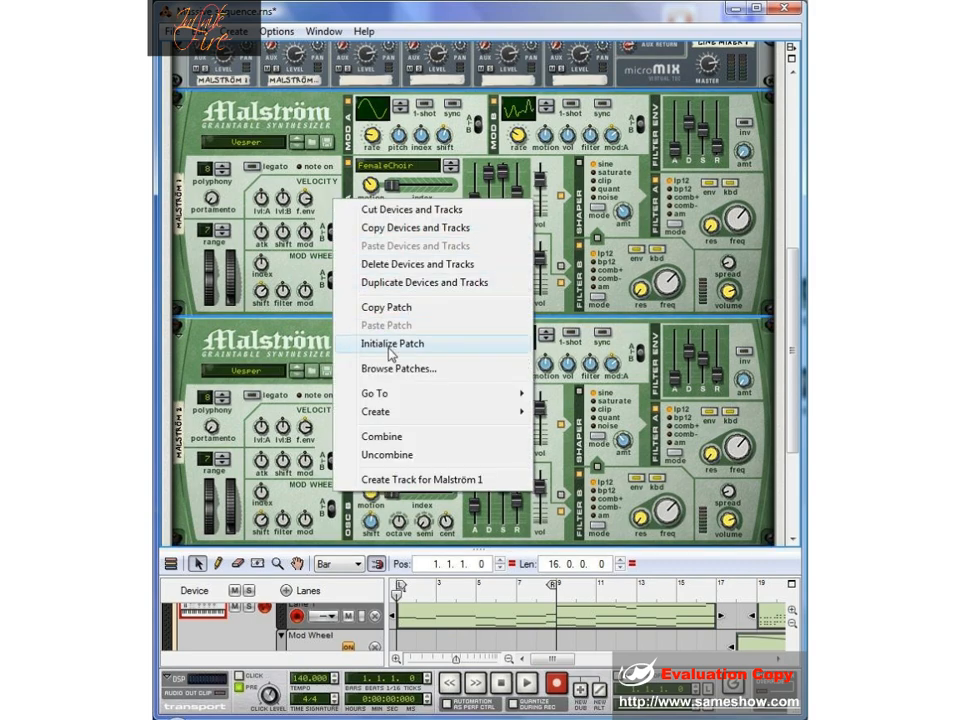
click(368, 345)
right_click(337, 424)
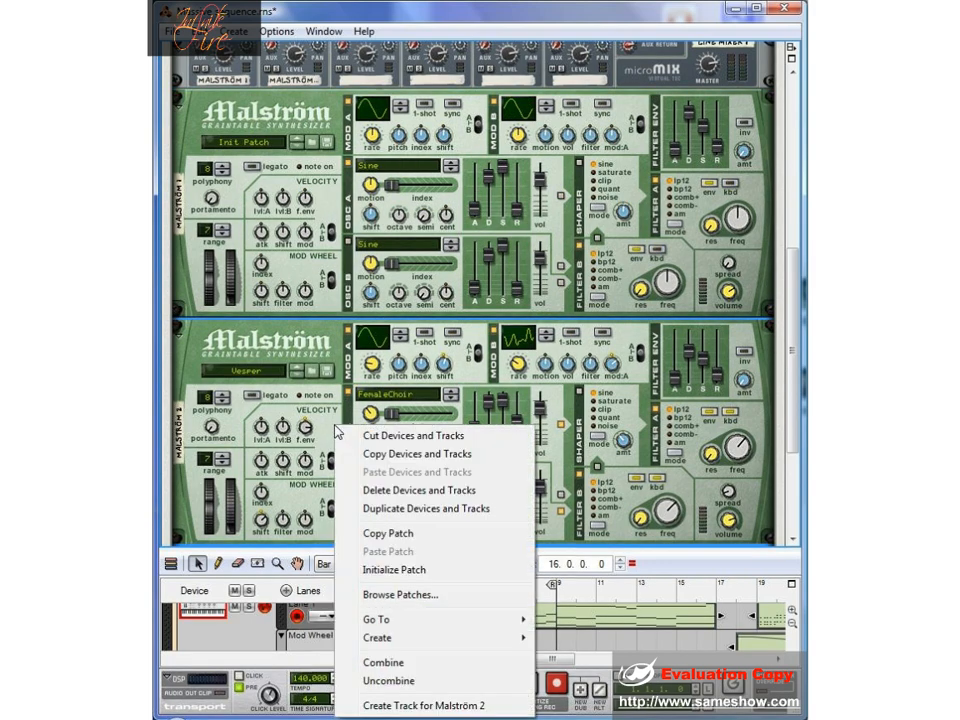
click(428, 571)
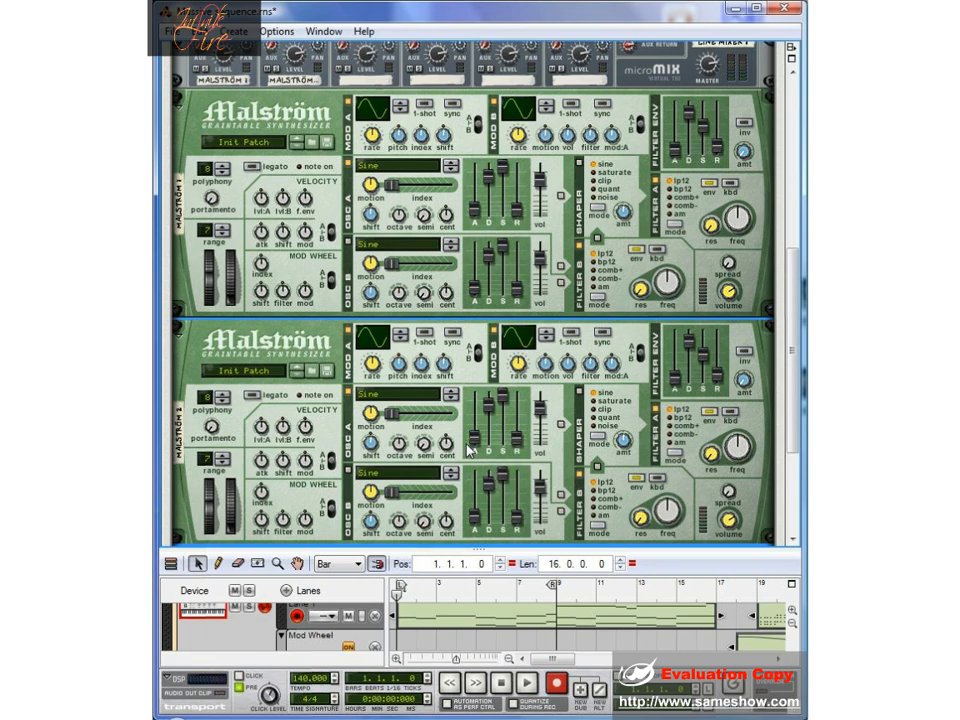
- Set Malström 1's oscillator A to Wave: Sawtooth*4 and its oscillator B to Wave: Square*4
click(400, 166)
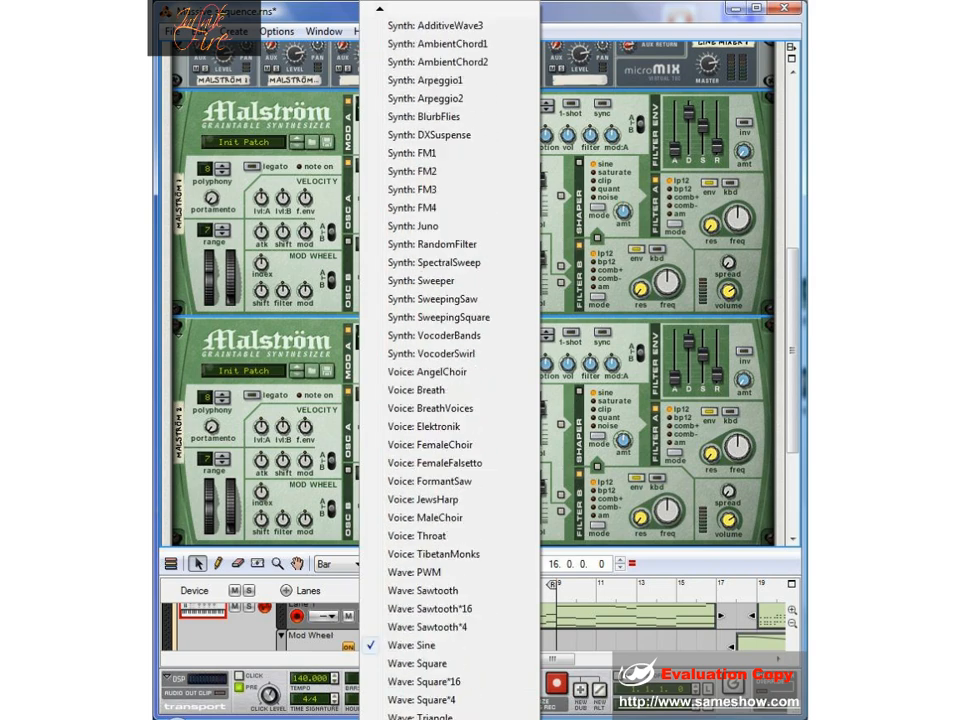
click(451, 592)
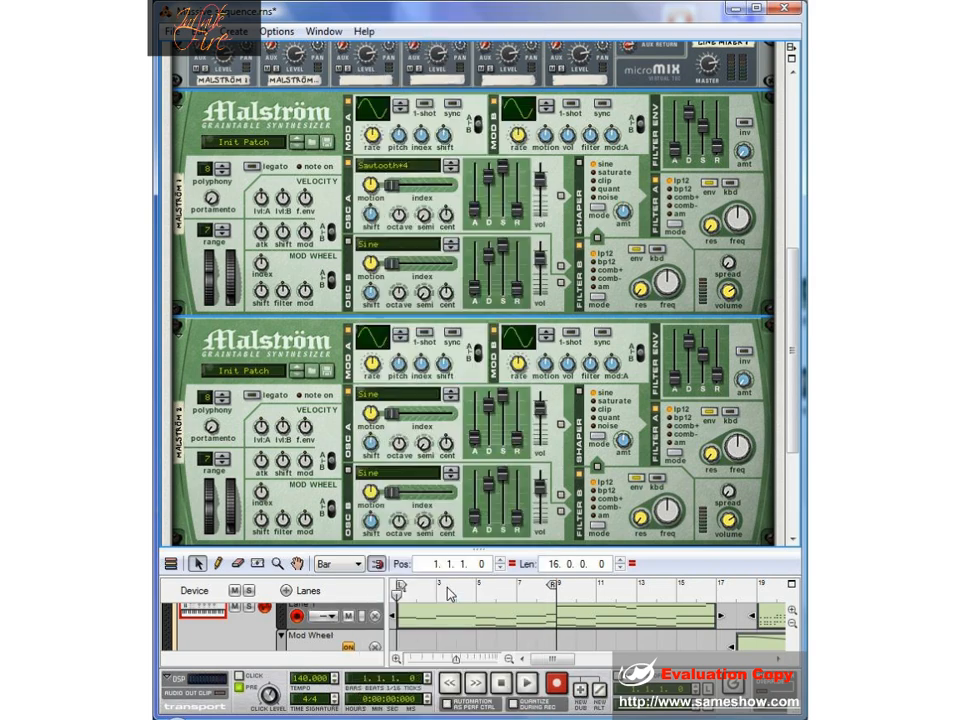
click(388, 250)
mouse_move(450, 718)
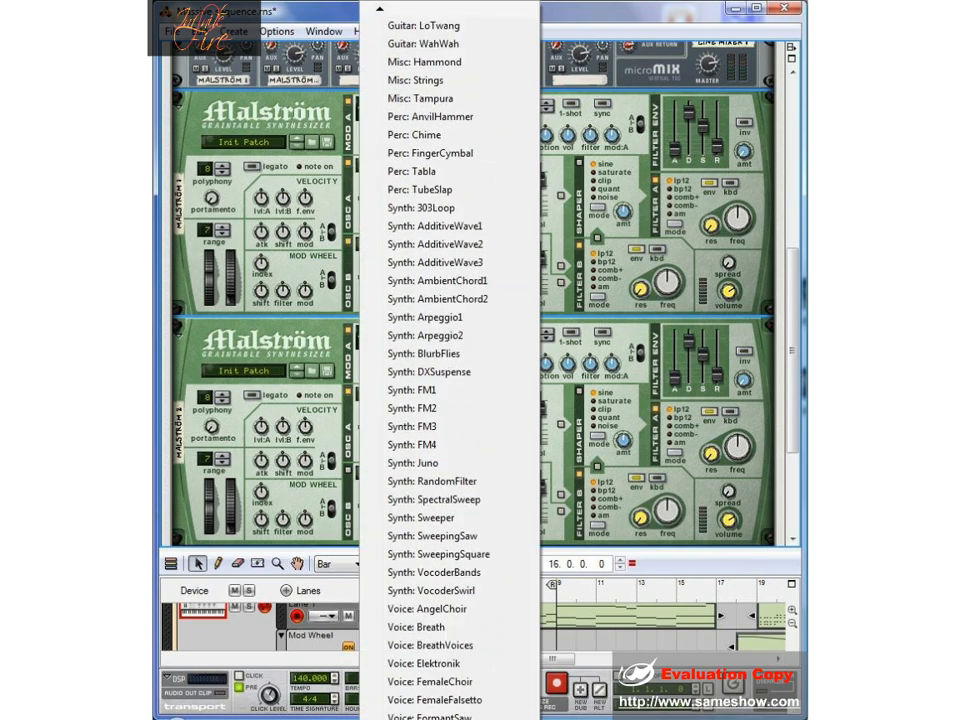
click(455, 648)
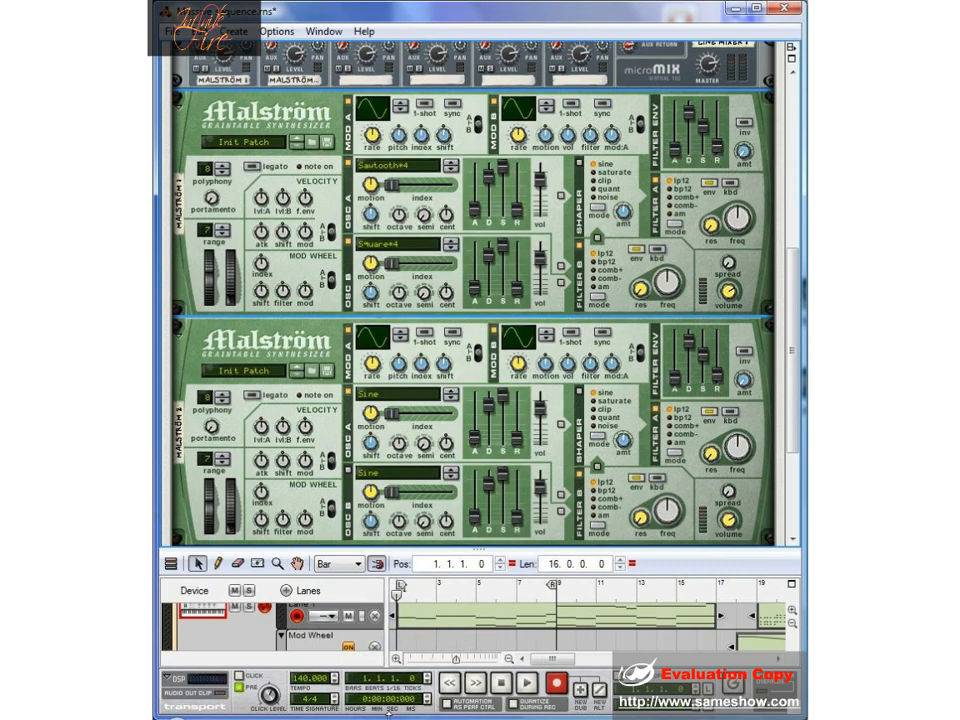
- Change oscillator B of Malström 1 to Wave: Sawtooth*16
click(387, 250)
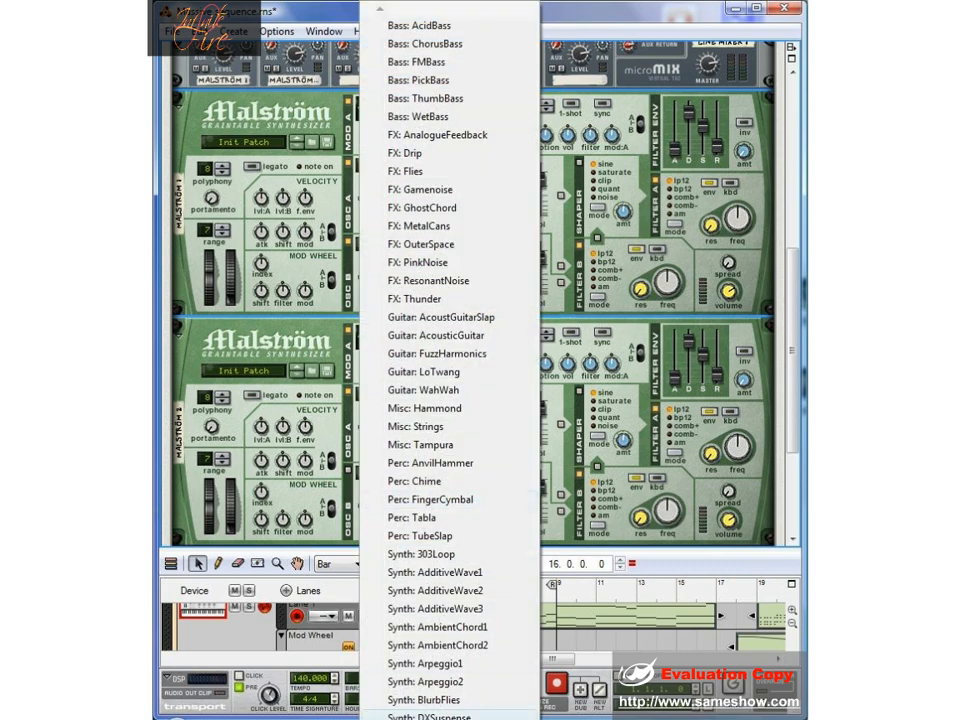
mouse_move(450, 718)
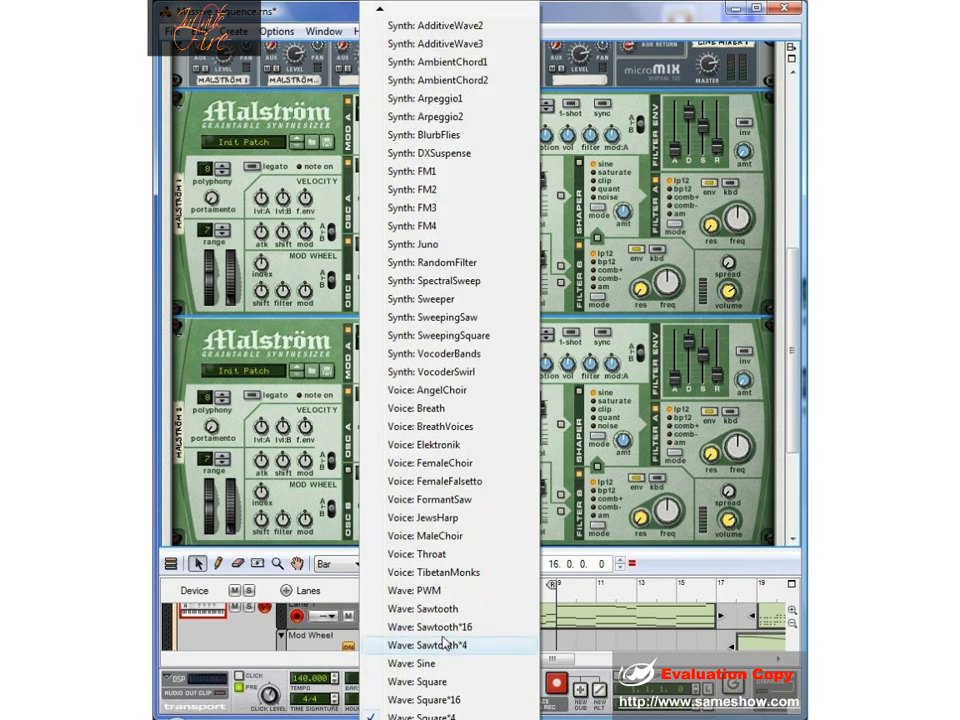
click(396, 622)
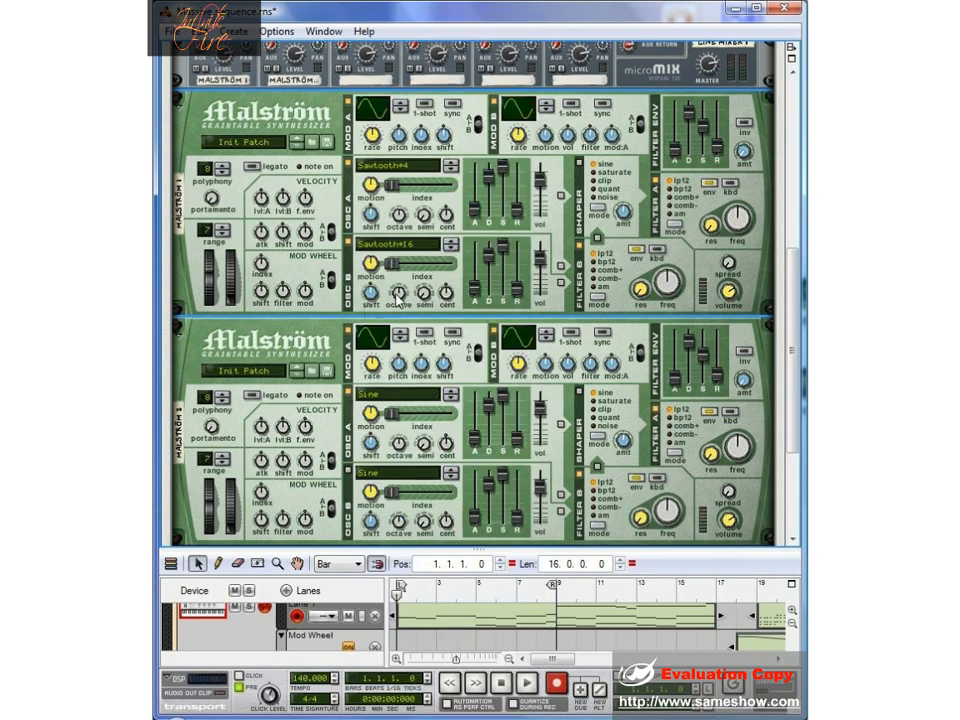
- Lower the octave of Malström 1's oscillator B and audition the sound with the sequence
scroll(398, 293, down, 1)
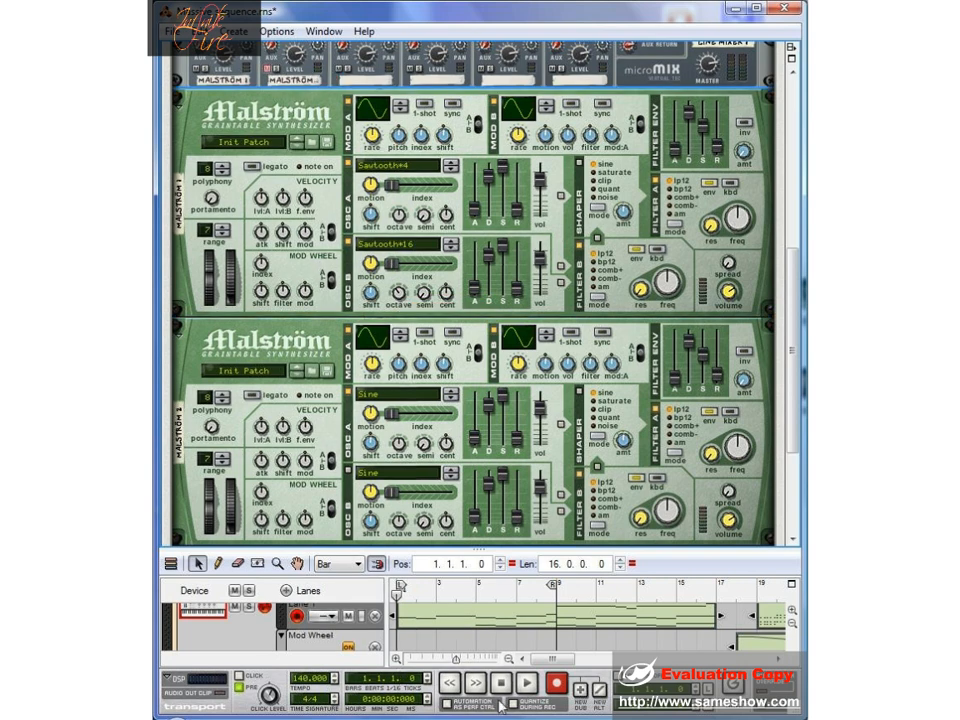
click(523, 688)
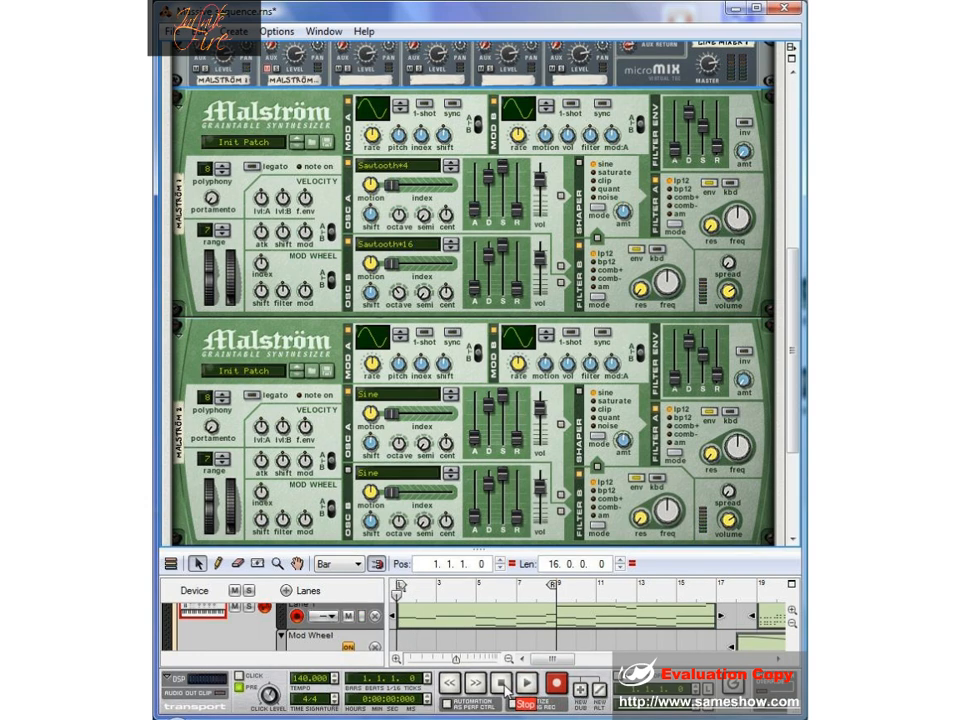
double_click(500, 687)
- Route Malström 1's oscillator B to the shaper and filter B, with saturate shaping and raised filter frequencies, and play it back
click(561, 284)
drag(663, 282, 664, 215)
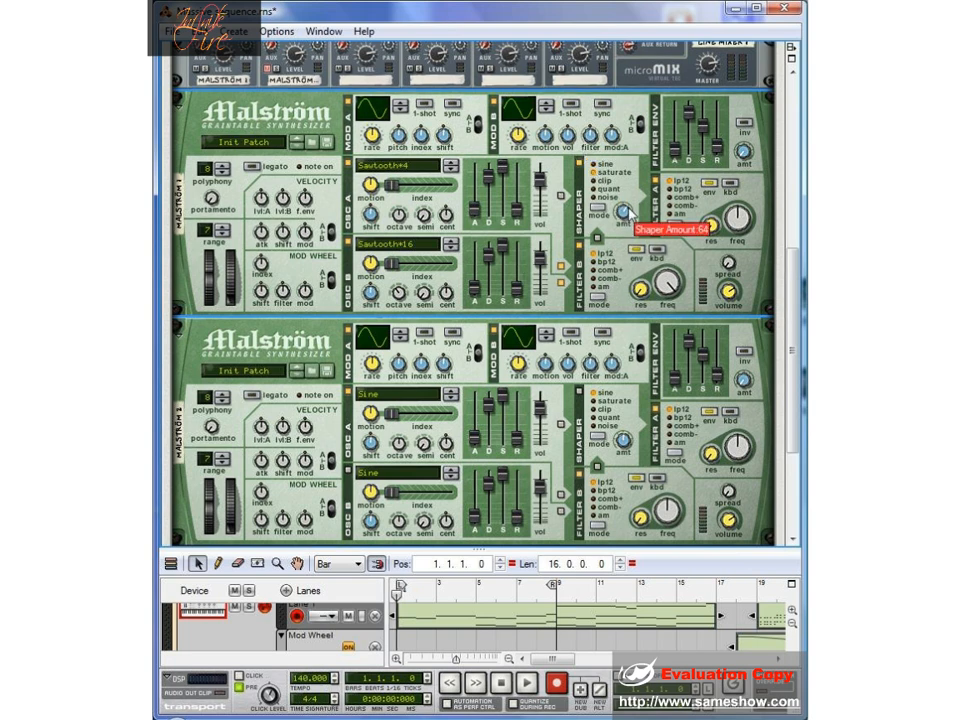
drag(628, 207, 630, 206)
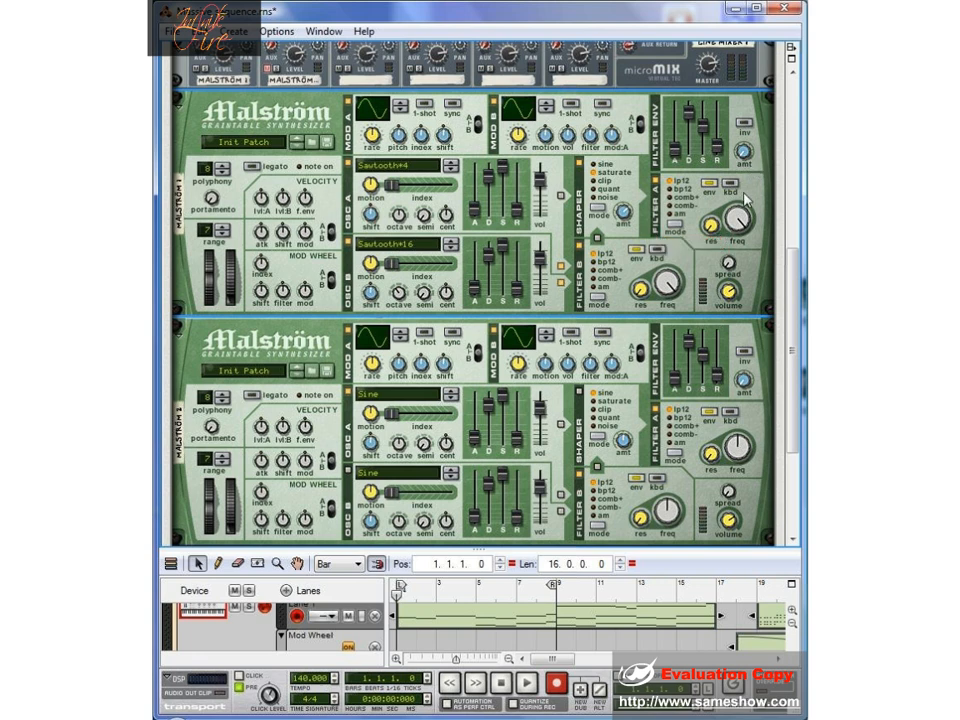
key(space)
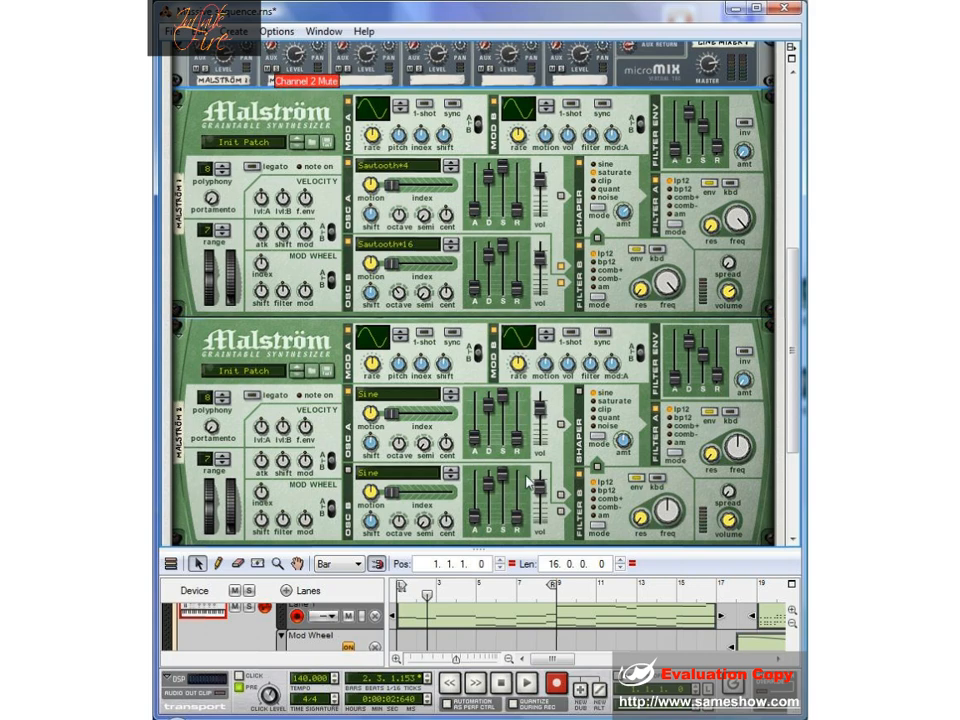
- Set Malström 2's oscillator A to Synth: AmbientChord1 and audition it with the sequence
click(370, 398)
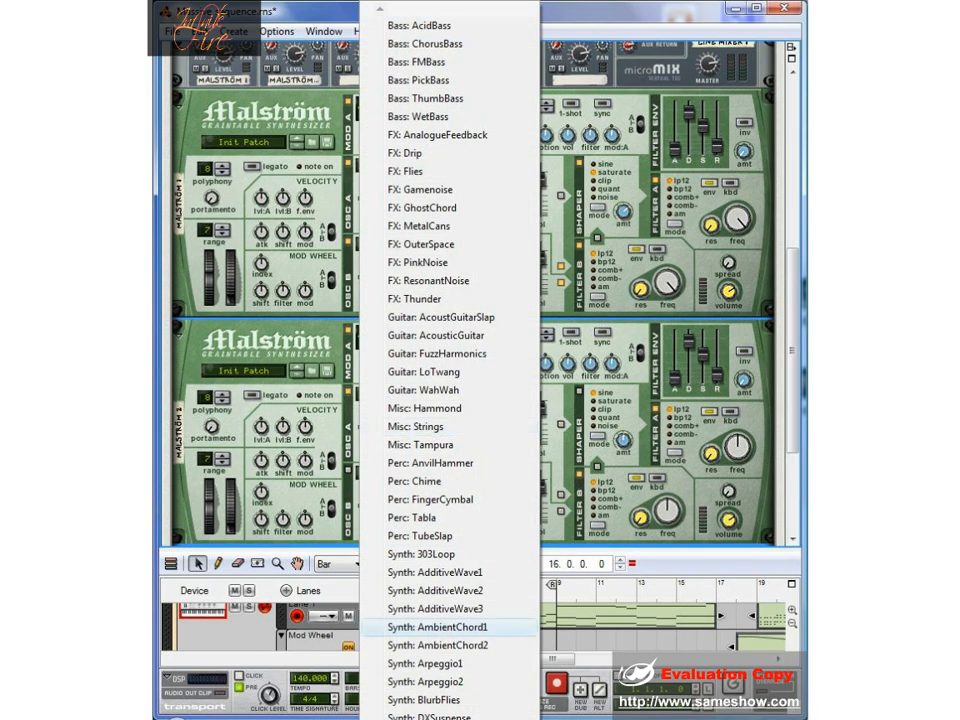
click(487, 628)
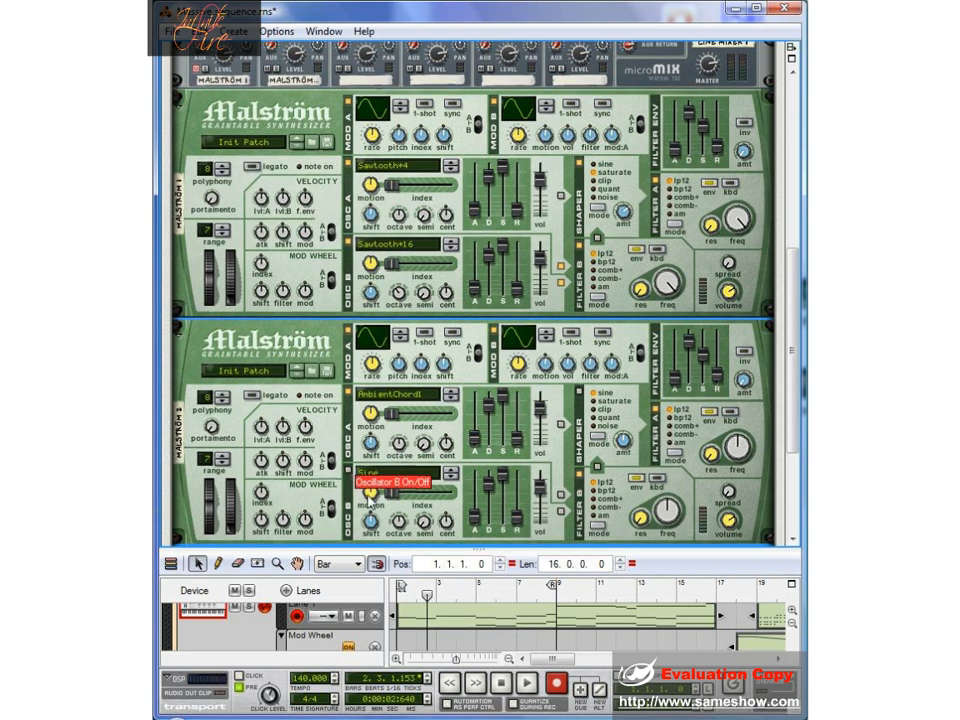
click(527, 684)
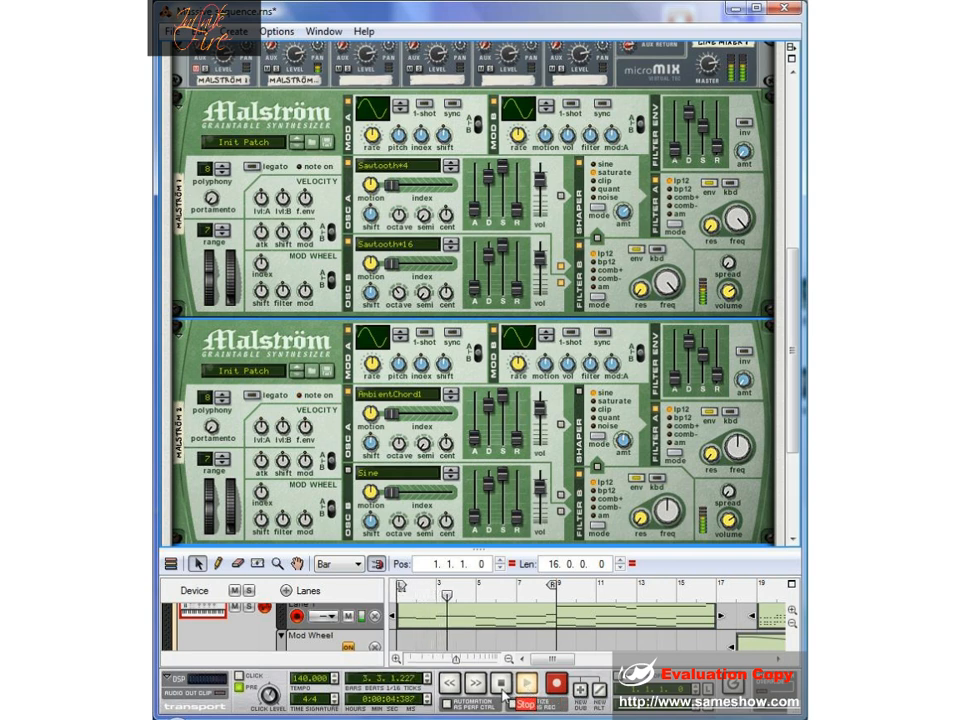
double_click(502, 686)
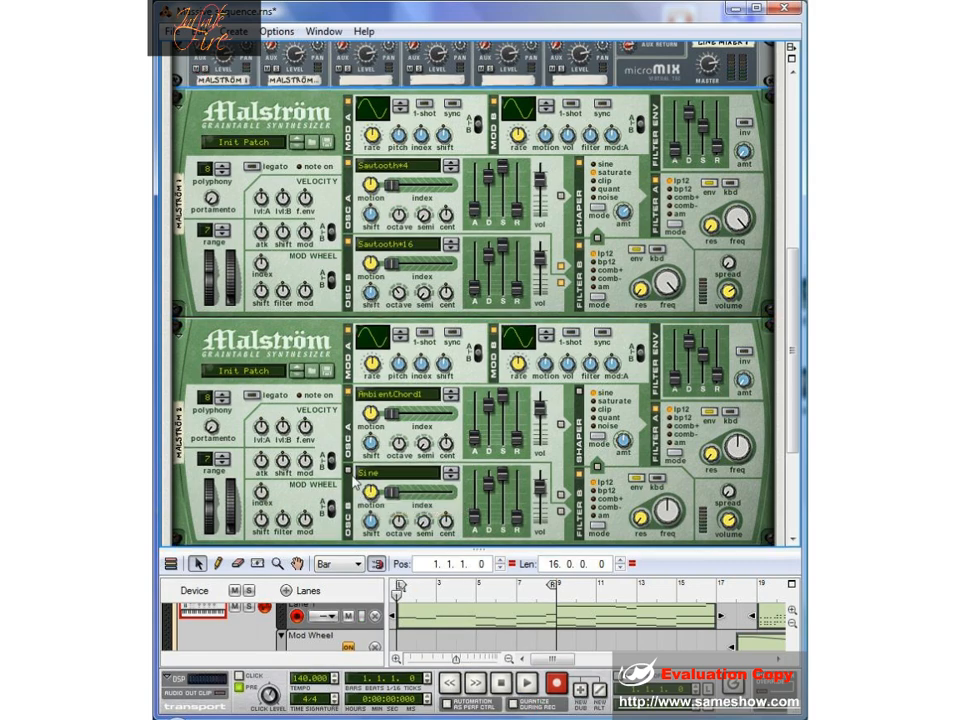
- Enable oscillator B on Malström 2, load Synth: SweepingSaw into it and set its octave to 5
click(350, 472)
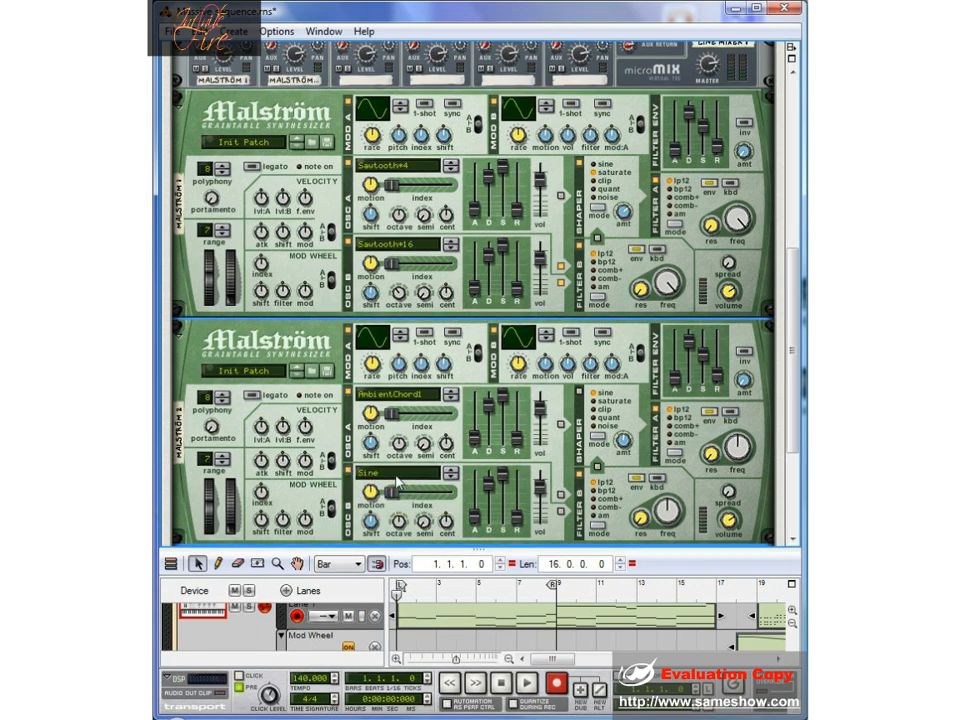
click(393, 476)
scroll(422, 690, down, 5)
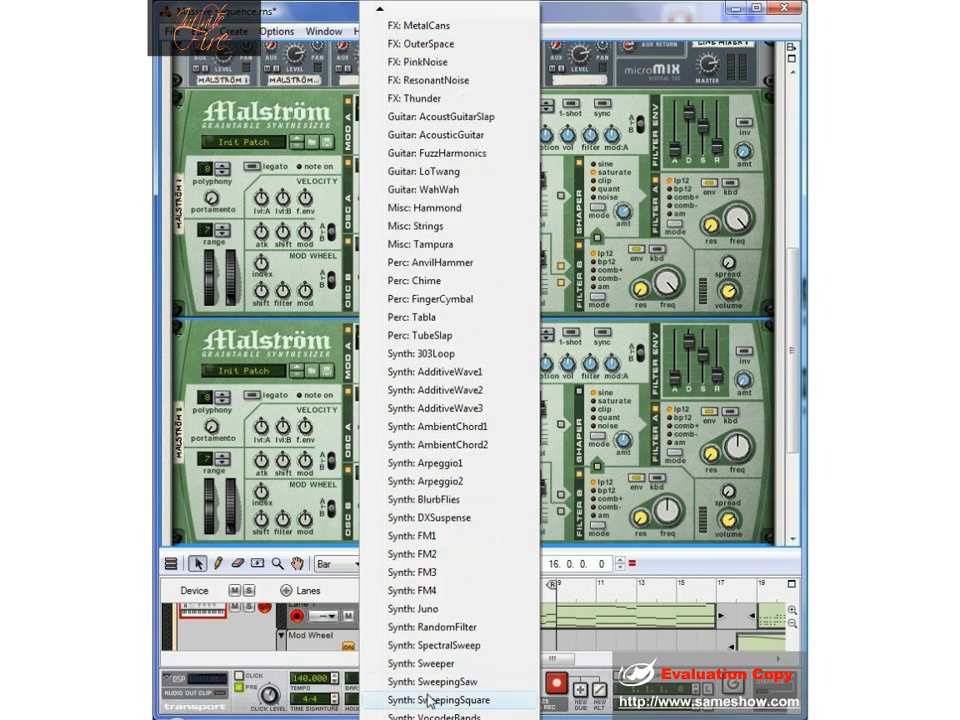
click(432, 677)
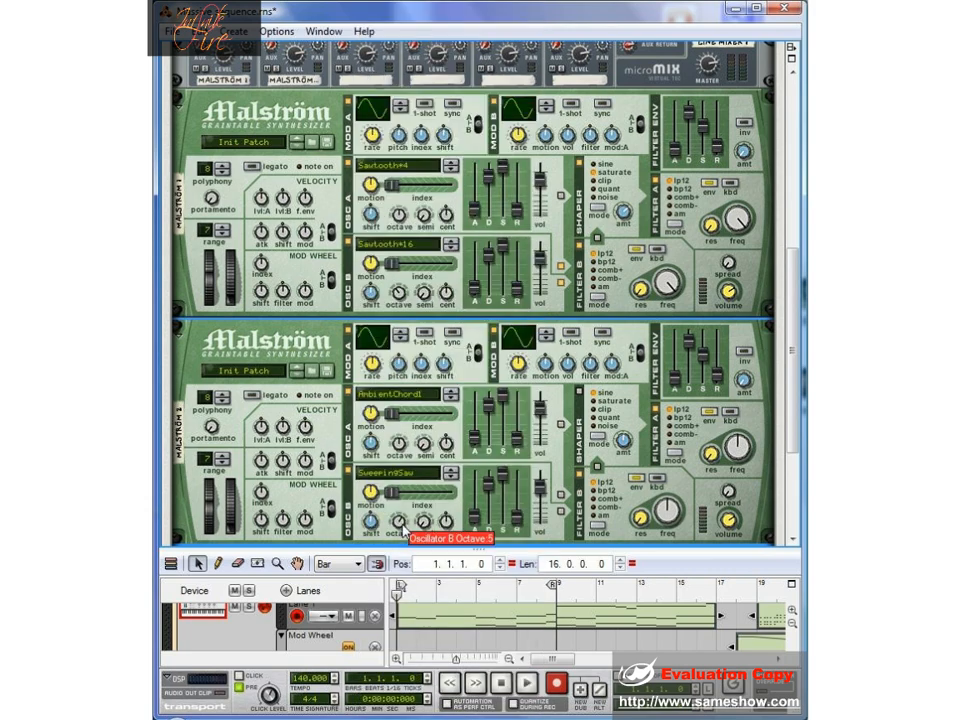
click(197, 71)
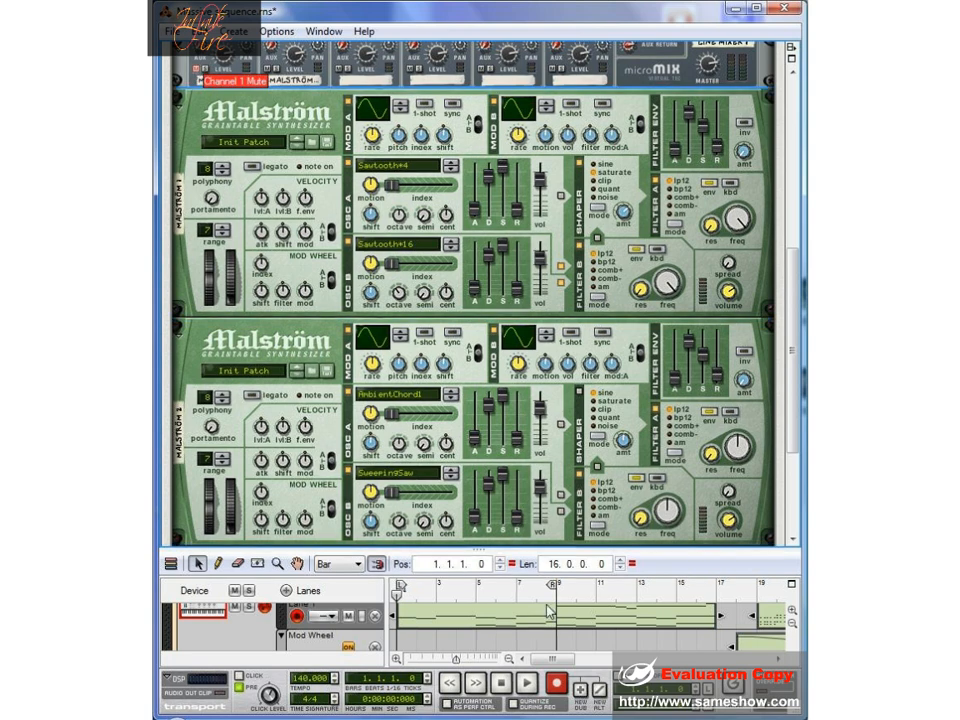
click(527, 688)
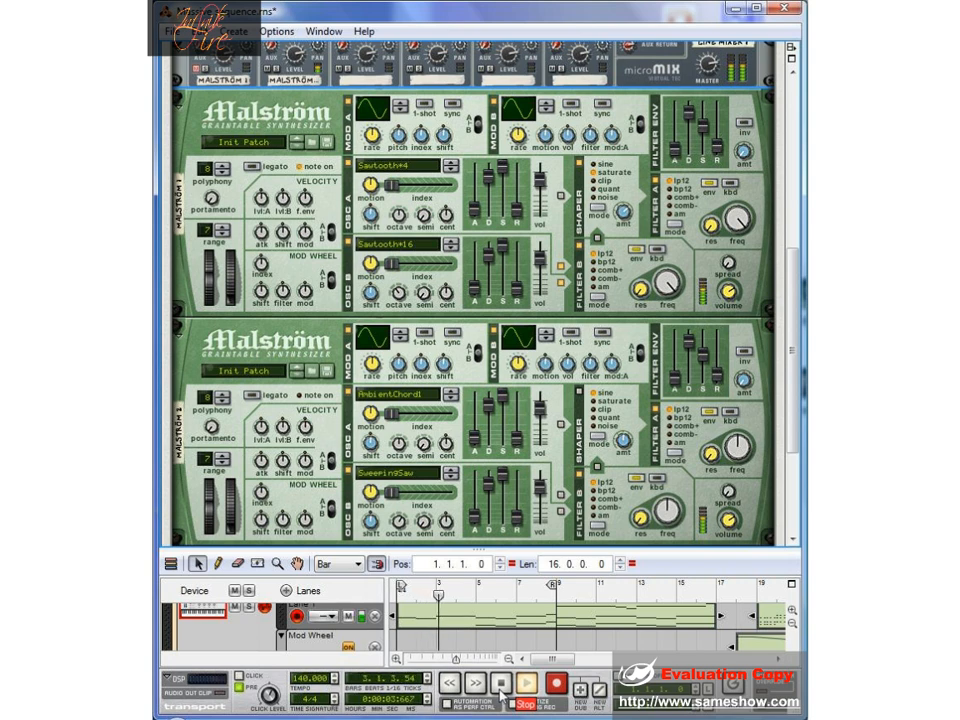
double_click(500, 690)
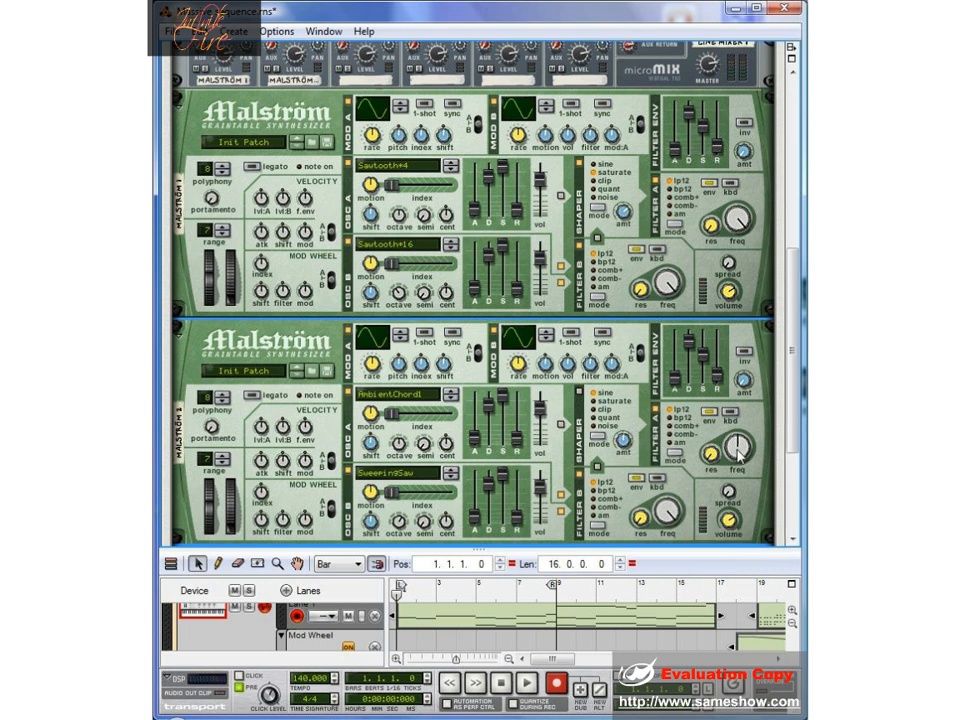
- Raise the filter A frequency on Malström 2
mouse_move(741, 450)
scroll(740, 445, up, 4)
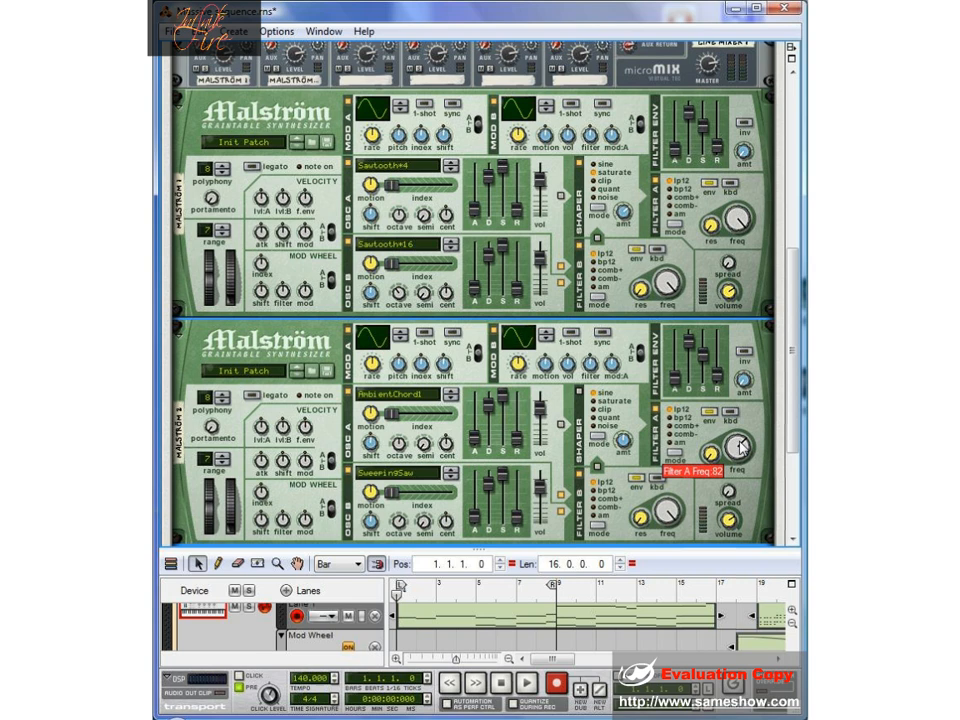
scroll(741, 447, up, 3)
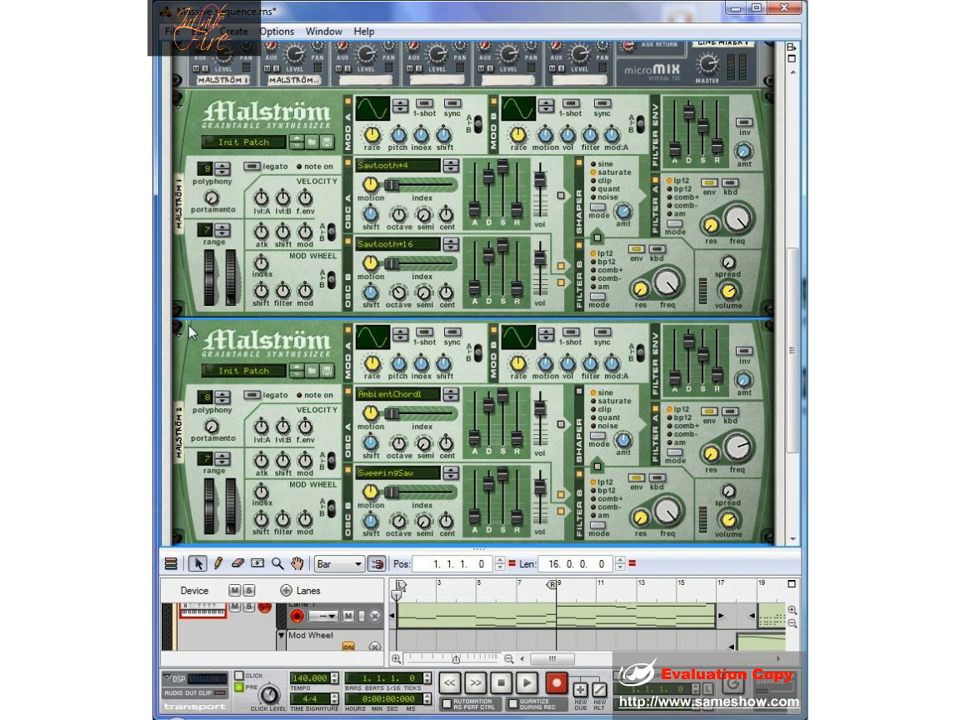
- Turn the Mod Wheel to Filter amount down to a negative setting on both Malström synths
click(284, 293)
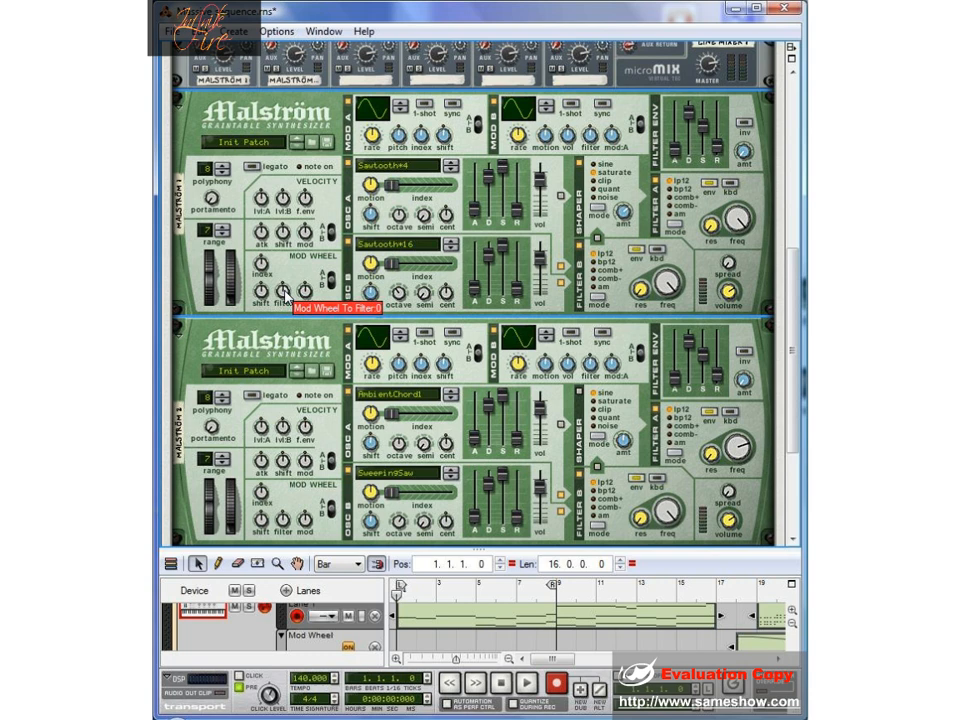
drag(285, 290, 290, 373)
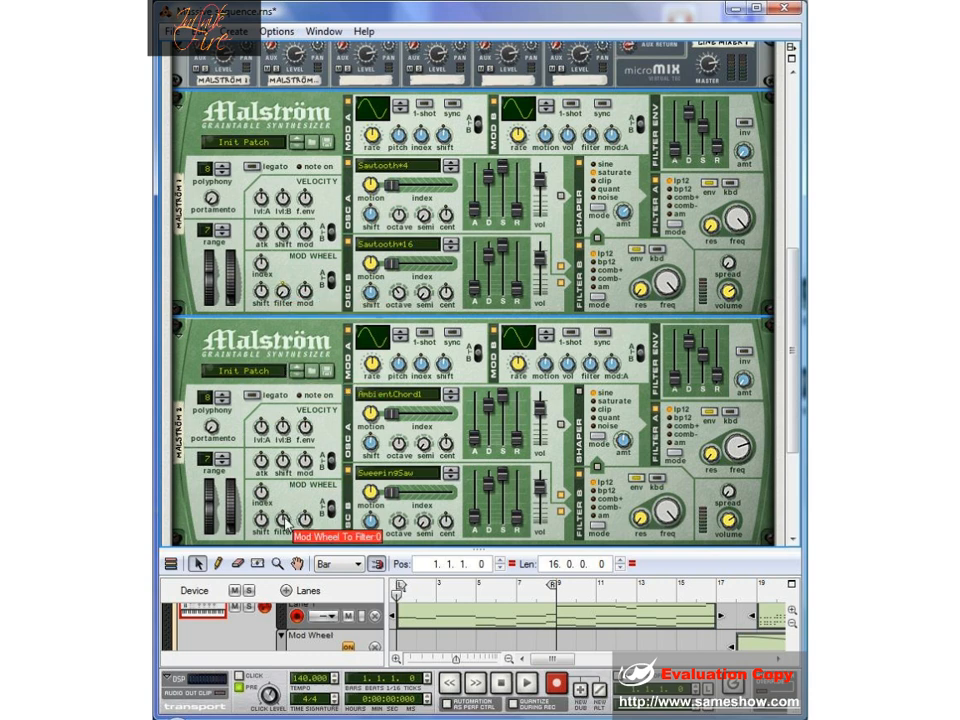
drag(280, 512, 283, 561)
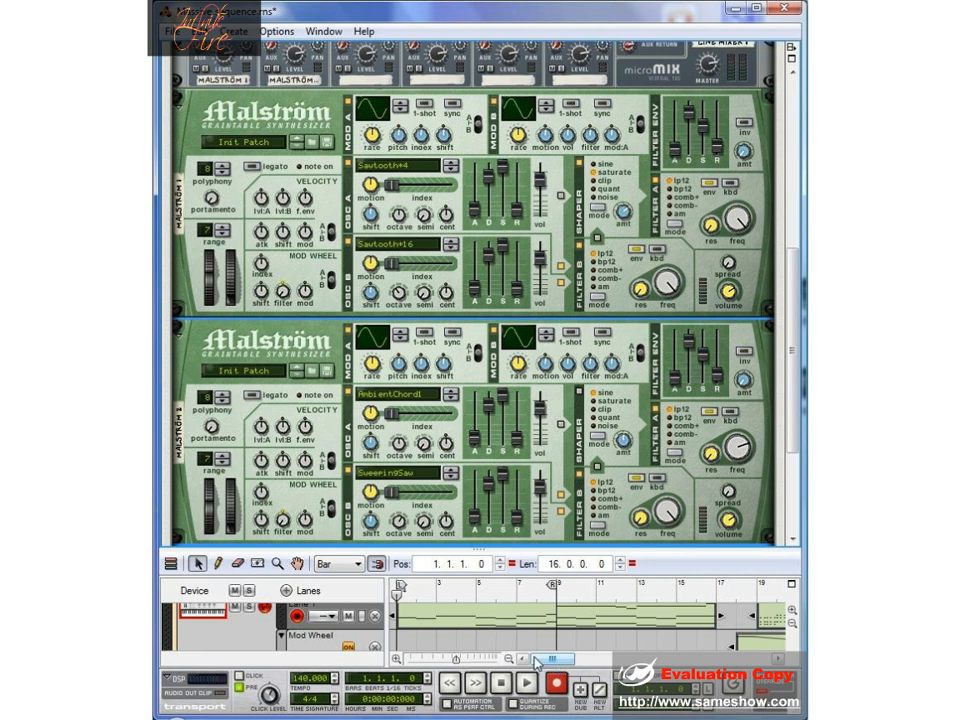
- Lower the Malström 2 channel level slightly on the Line Mixer
scroll(263, 452, up, 2)
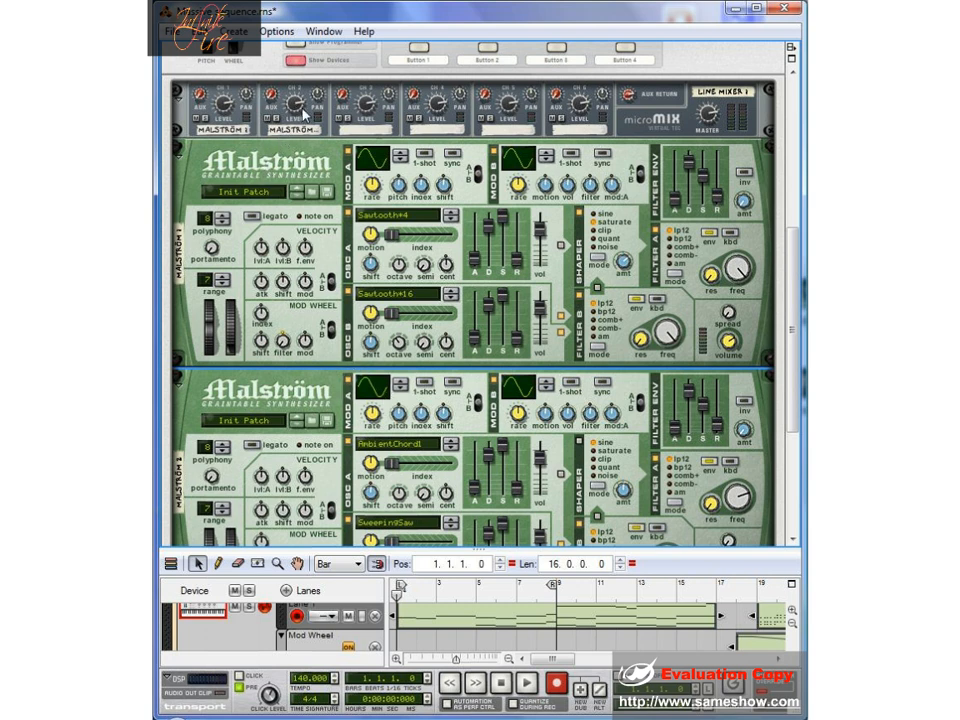
mouse_move(297, 110)
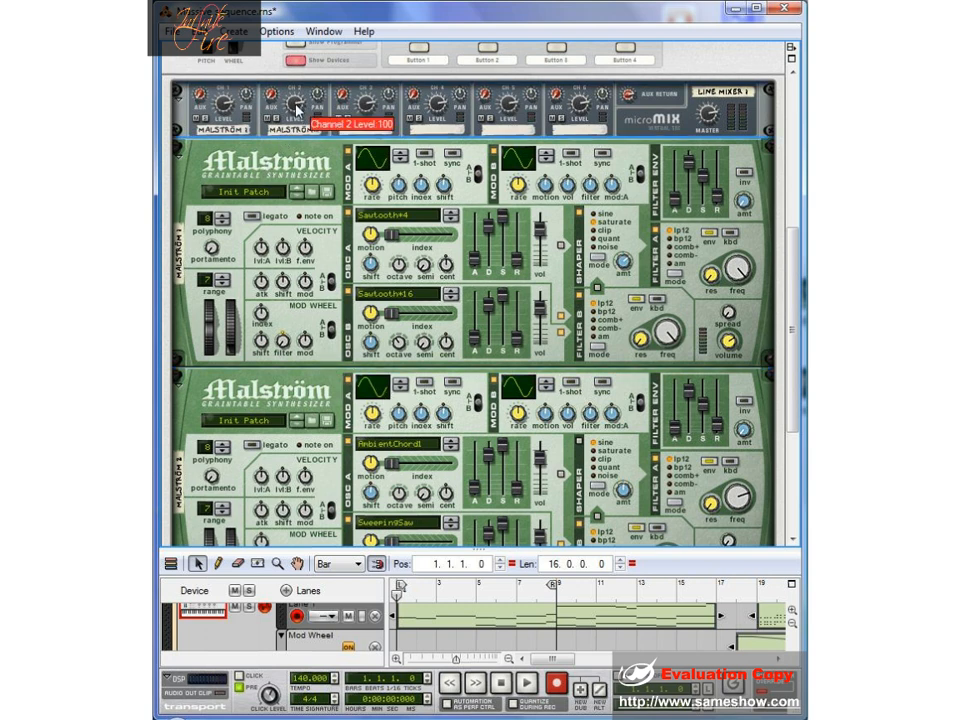
drag(296, 108, 296, 116)
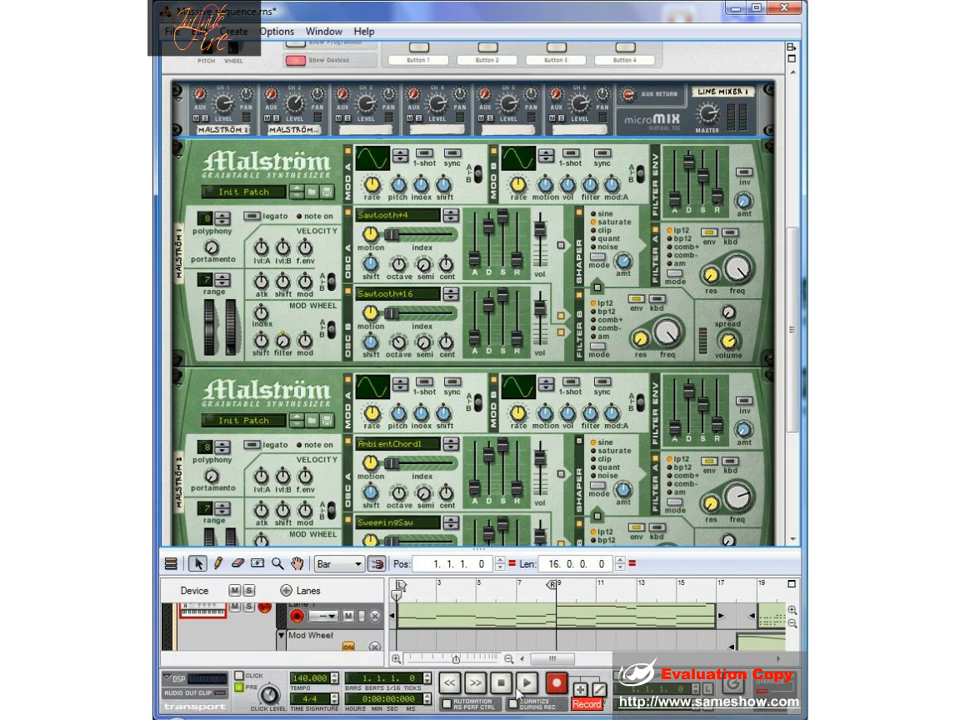
- Create an MClass Equalizer inside the Combinator, below Malström 2
scroll(540, 543, up, 3)
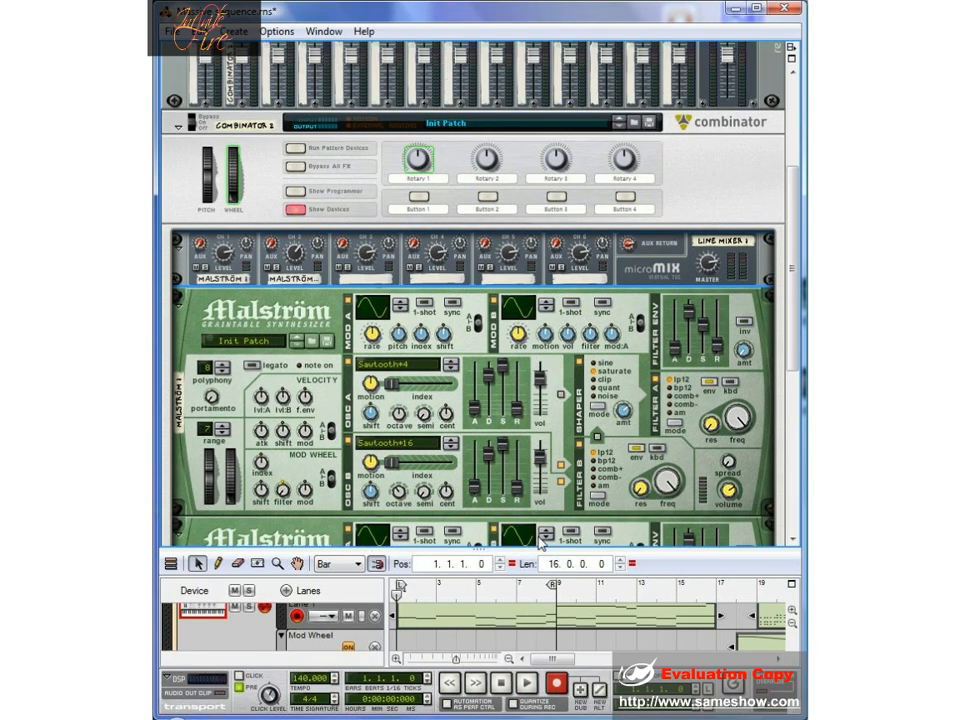
scroll(543, 537, down, 2)
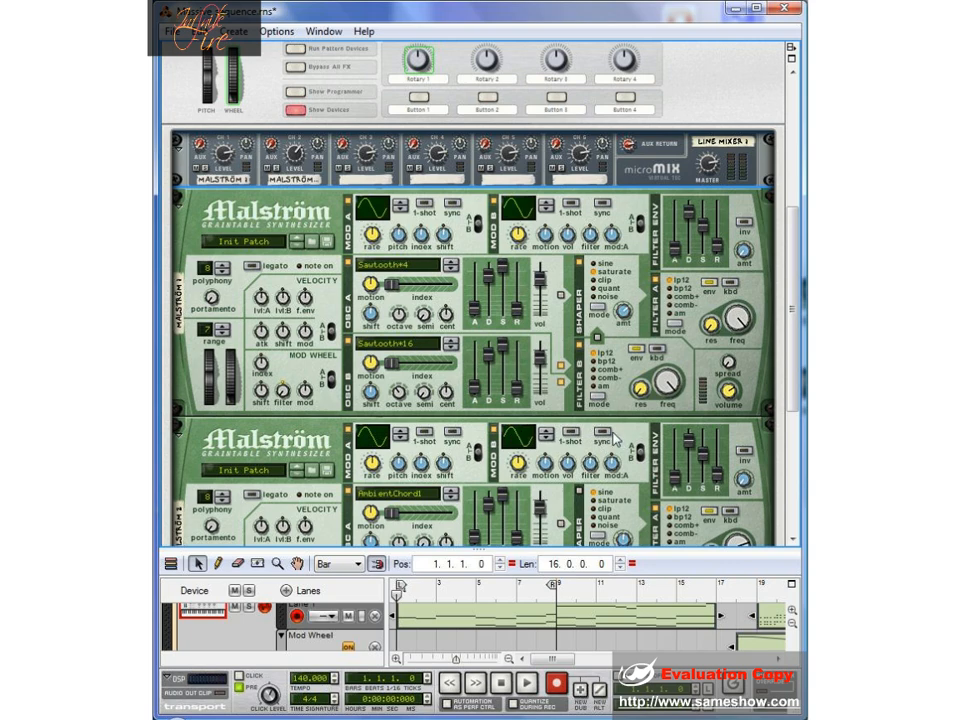
scroll(613, 440, down, 4)
scroll(590, 420, down, 1)
right_click(555, 395)
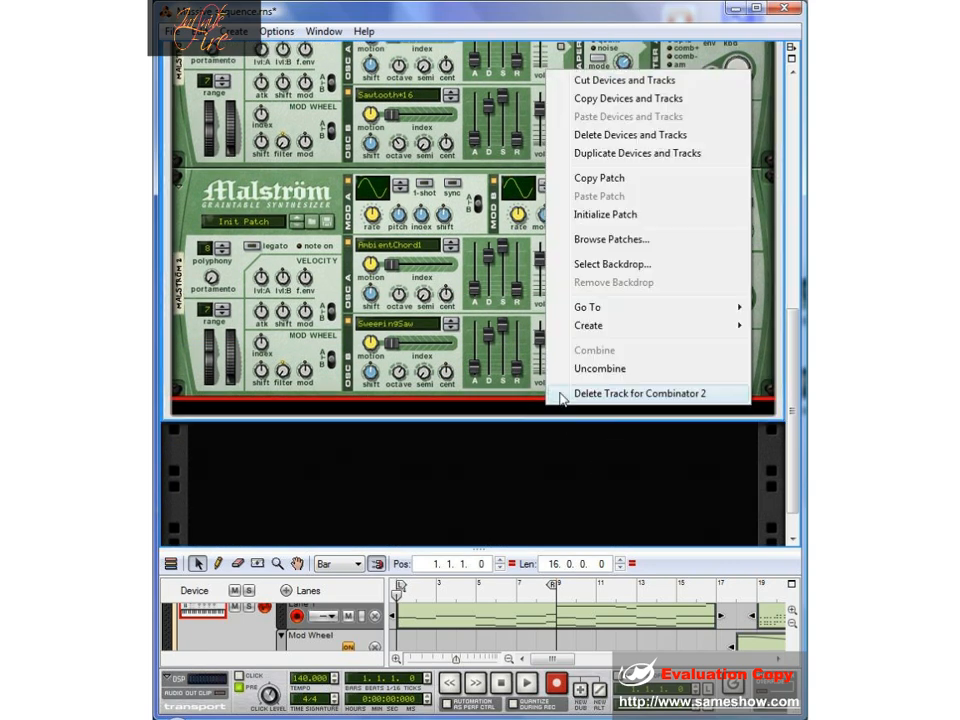
mouse_move(593, 332)
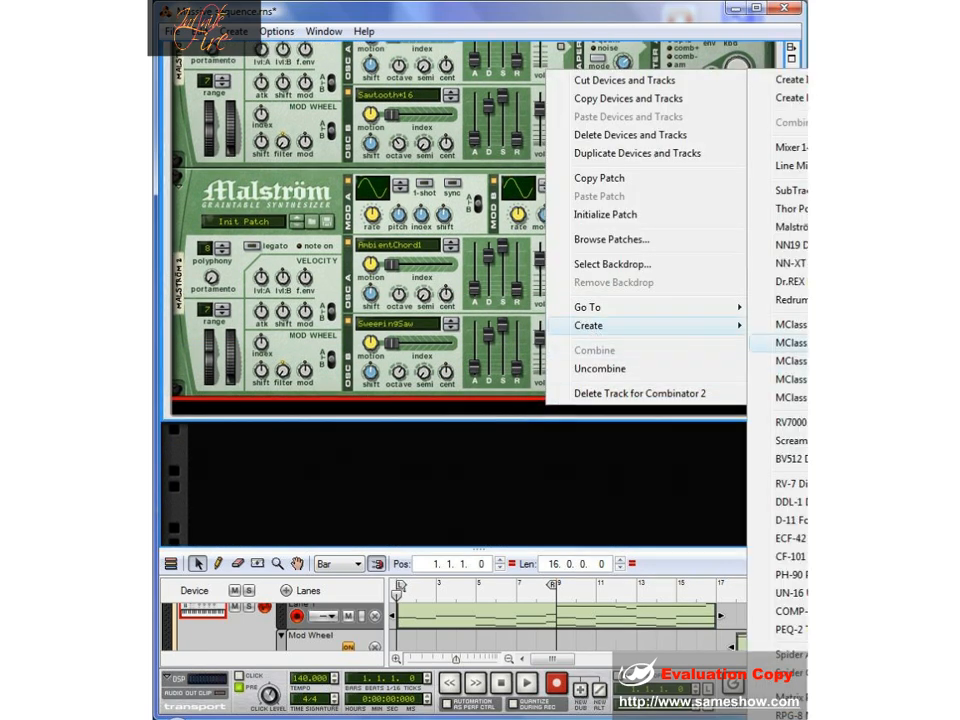
click(790, 342)
- Rewire the rack's rear so the Line Mixer's master output feeds the equalizer and the equalizer's output feeds the Combinator's From Devices inputs
key(Tab)
scroll(755, 406, up, 4)
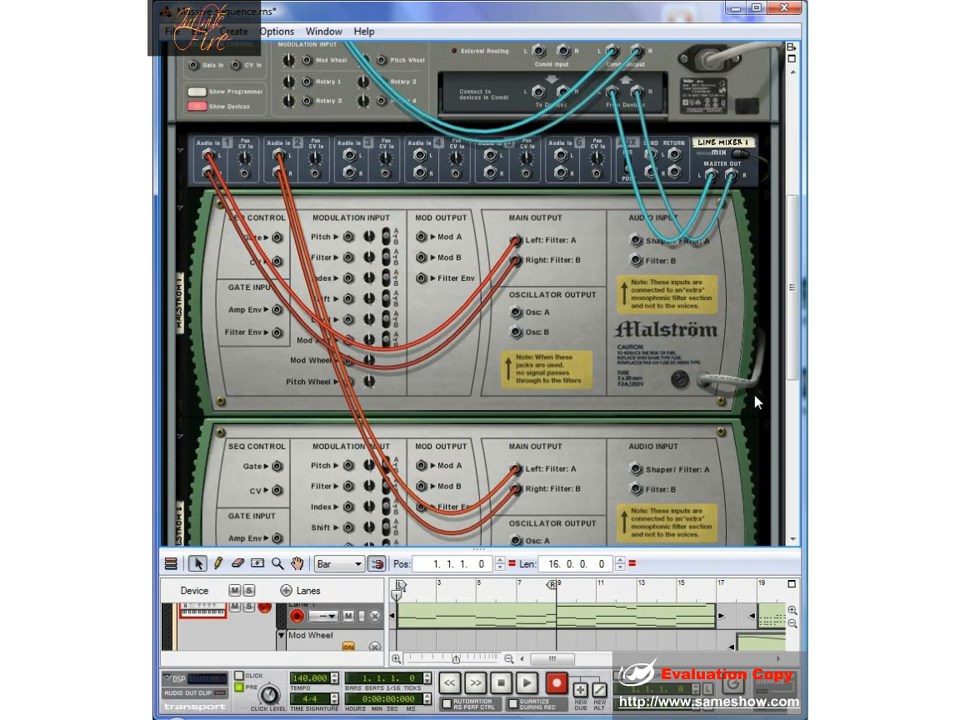
drag(612, 92, 745, 163)
scroll(535, 143, down, 5)
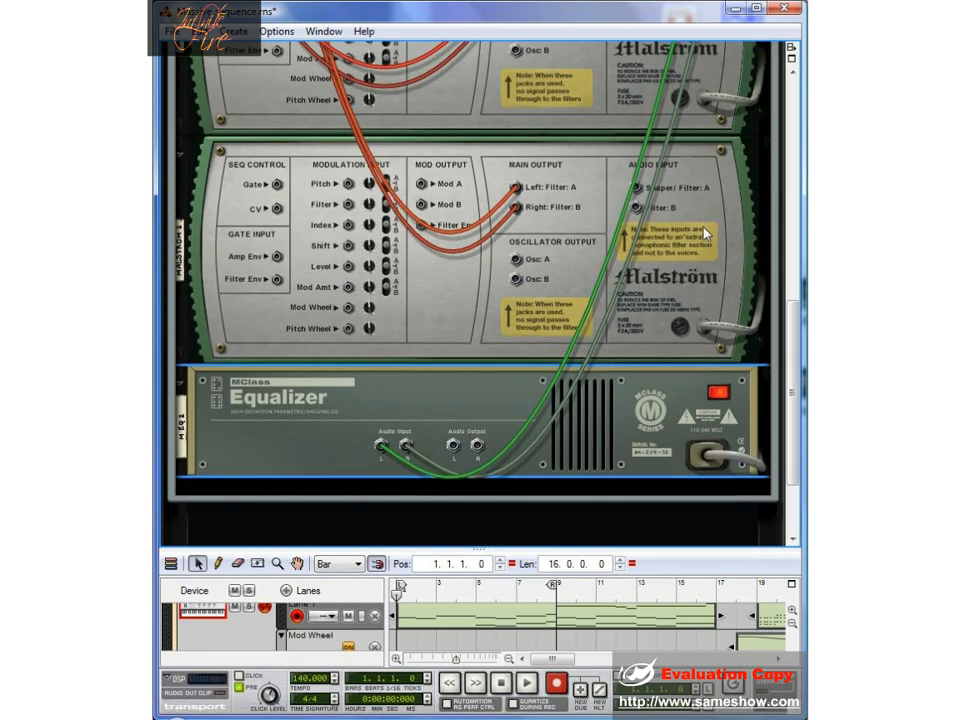
drag(477, 320, 612, 86)
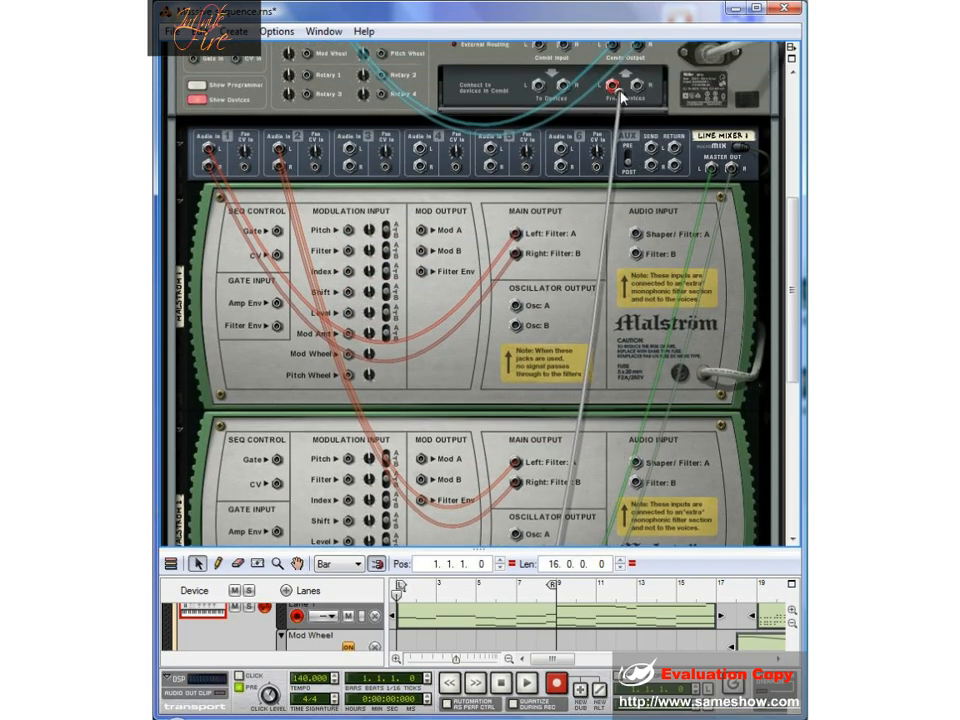
- Return to the rack's front and move the MClass Equalizer directly below the Line Mixer
key(Tab)
scroll(549, 264, down, 6)
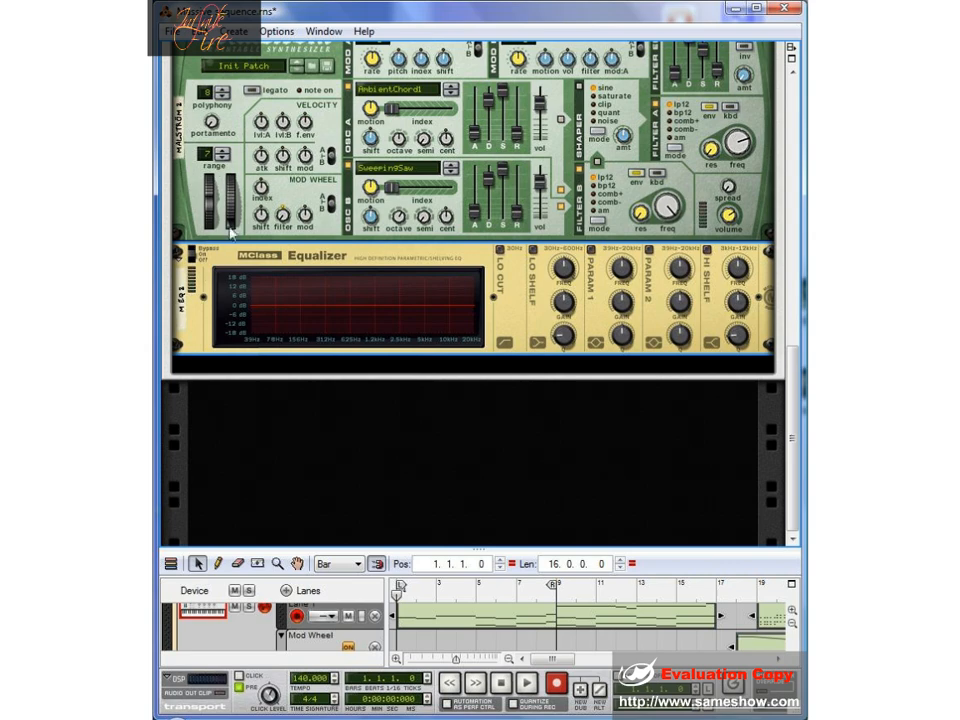
drag(178, 258, 229, 176)
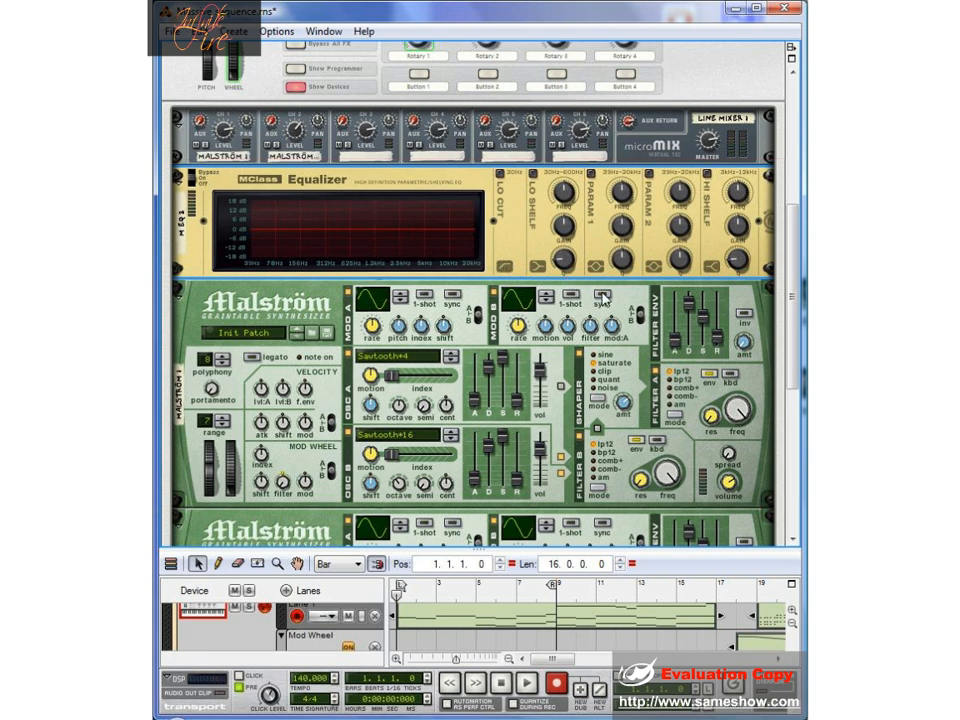
- Enable the equalizer's low cut and shape parametric band 1 into a boost around 160 Hz with a lower Q
click(500, 175)
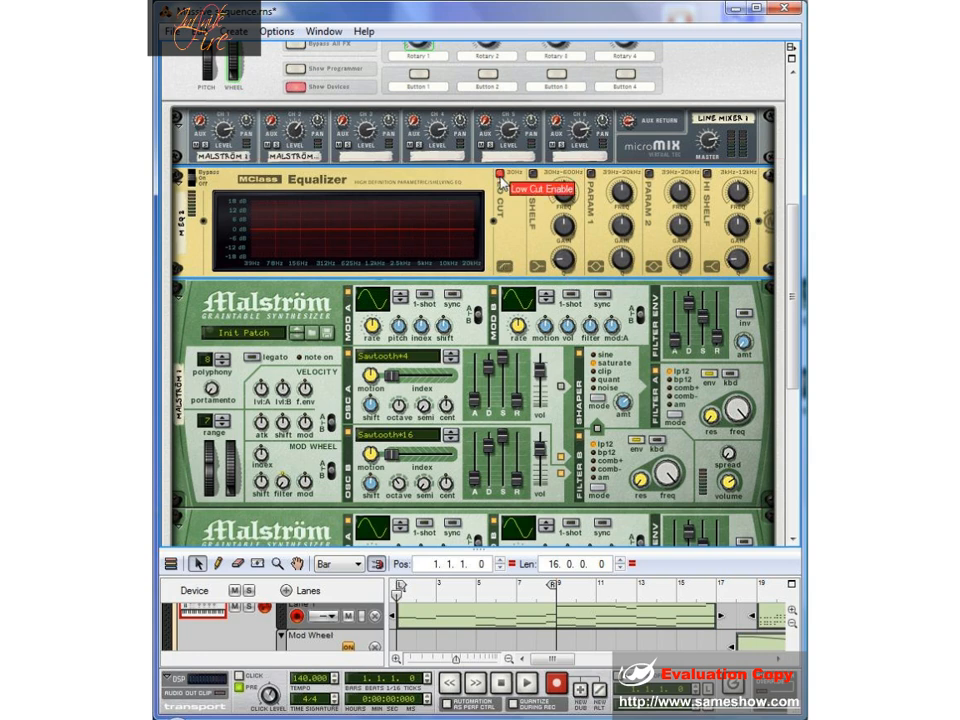
click(590, 176)
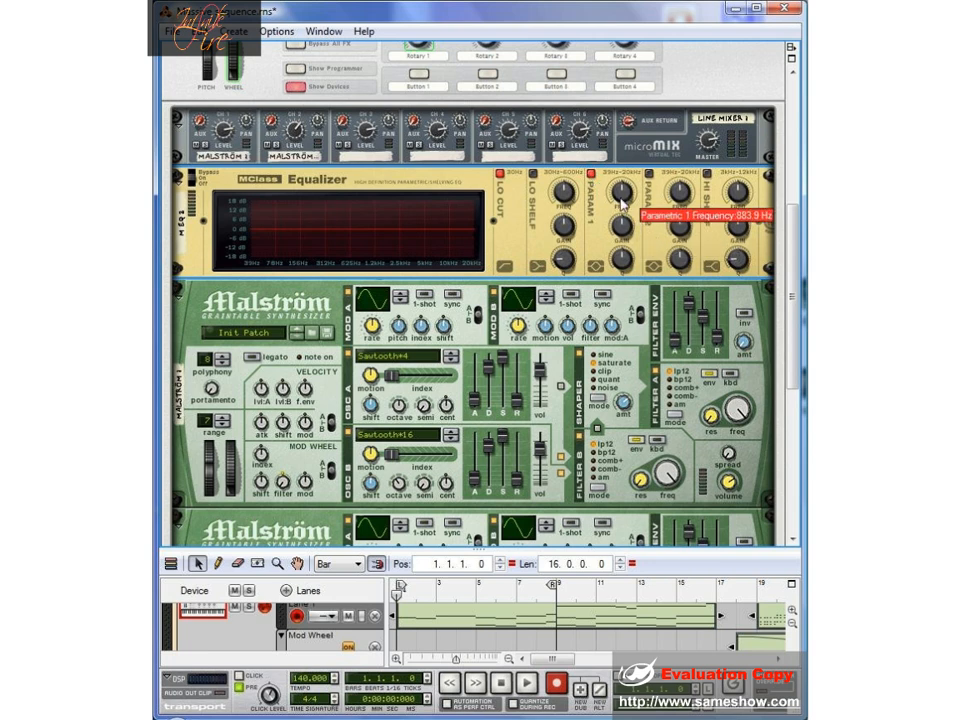
drag(623, 200, 624, 213)
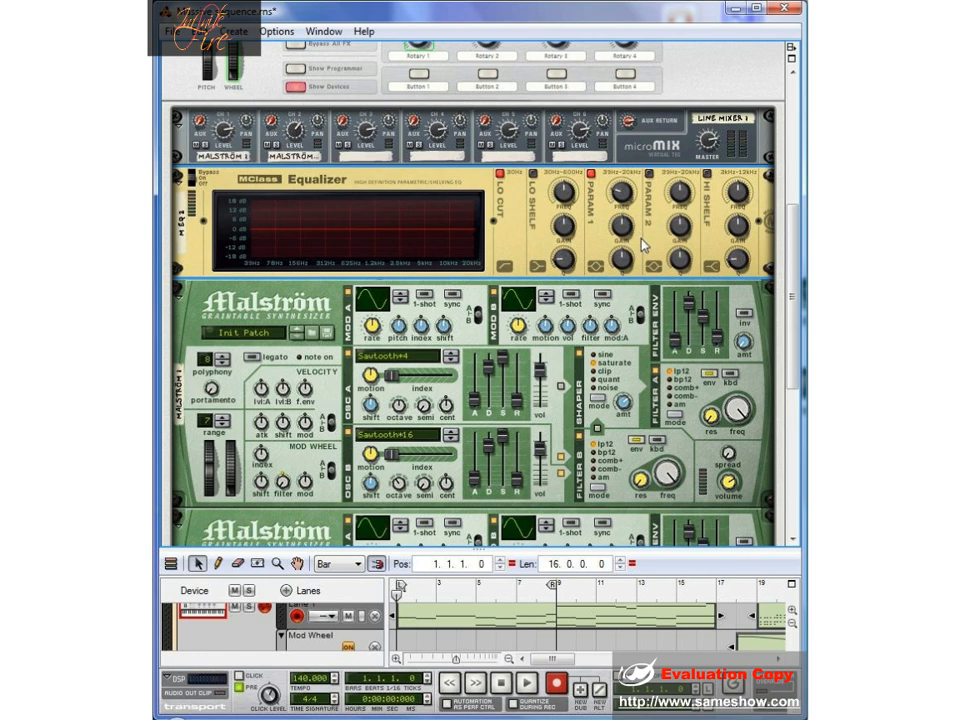
drag(624, 232, 634, 216)
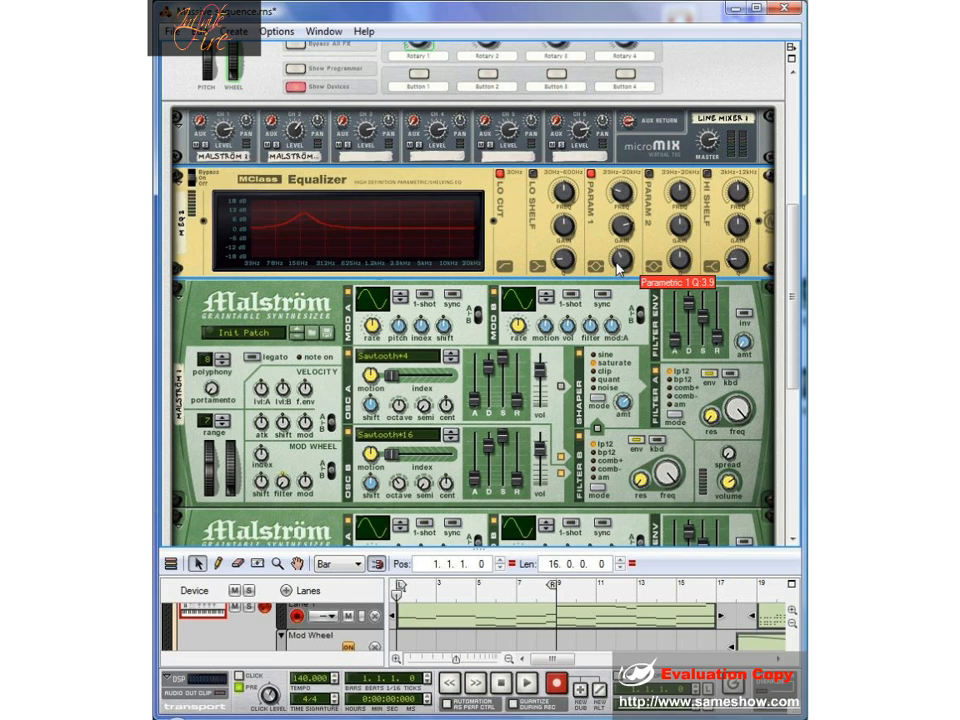
drag(619, 265, 619, 263)
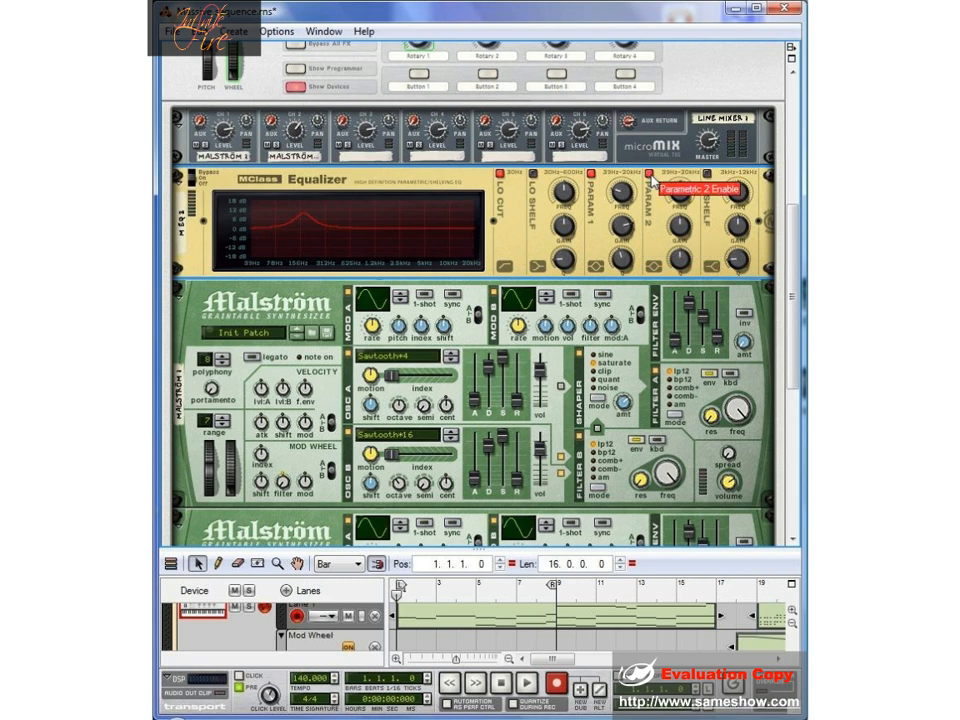
- Shape the equalizer's parametric band 2 into a boost around 2.5 kHz
drag(682, 187, 682, 180)
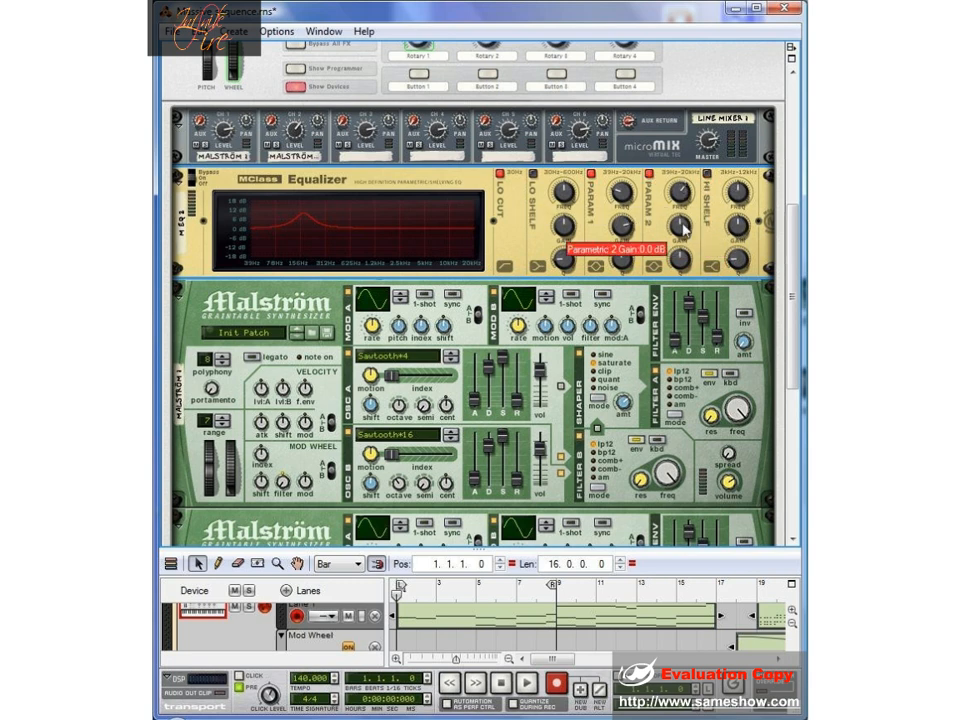
drag(680, 231, 688, 222)
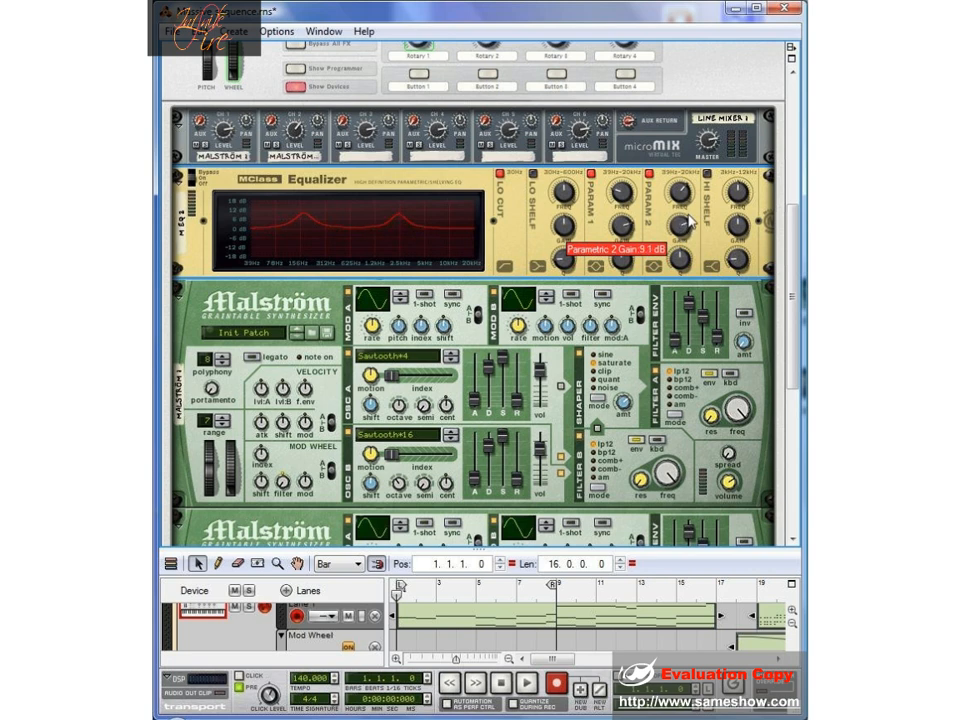
- Play the sequence and compare the sound with the equalizer bypassed and switched on
click(527, 686)
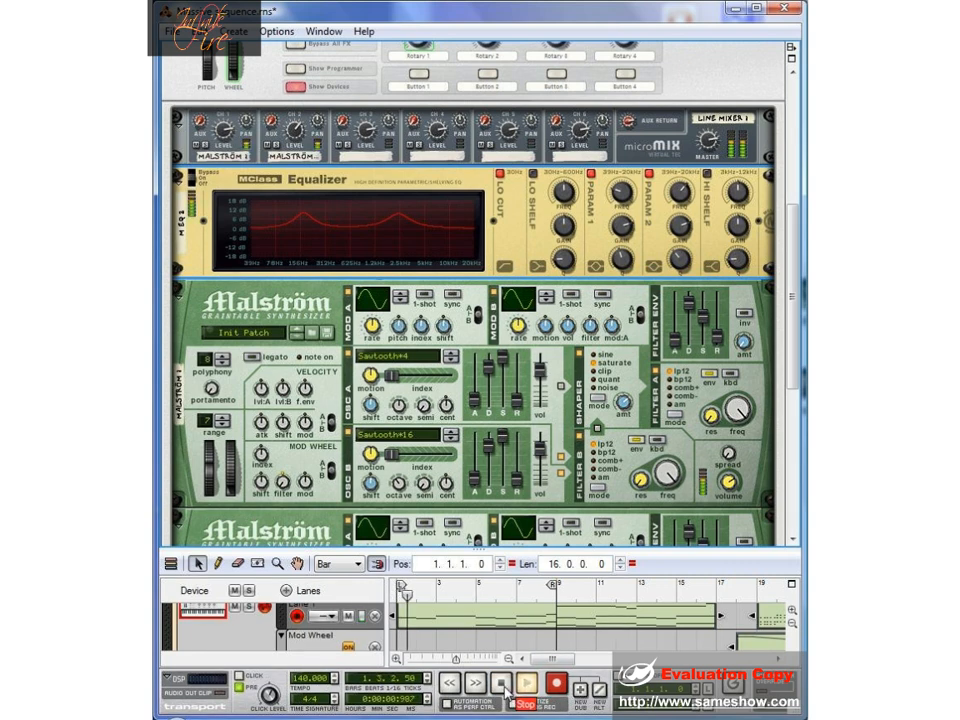
click(195, 178)
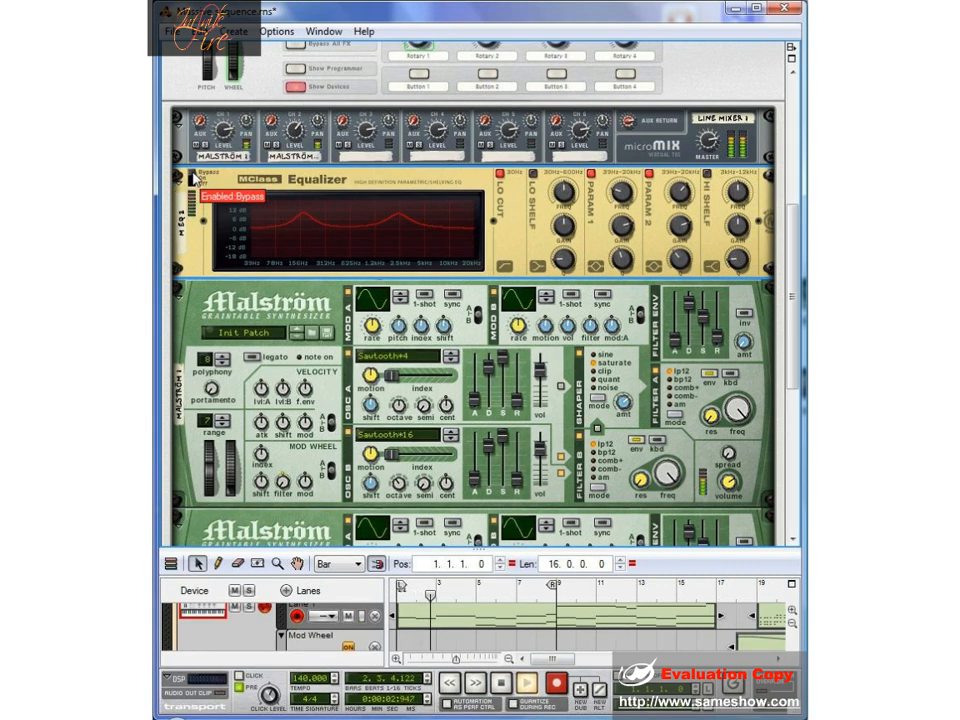
click(195, 178)
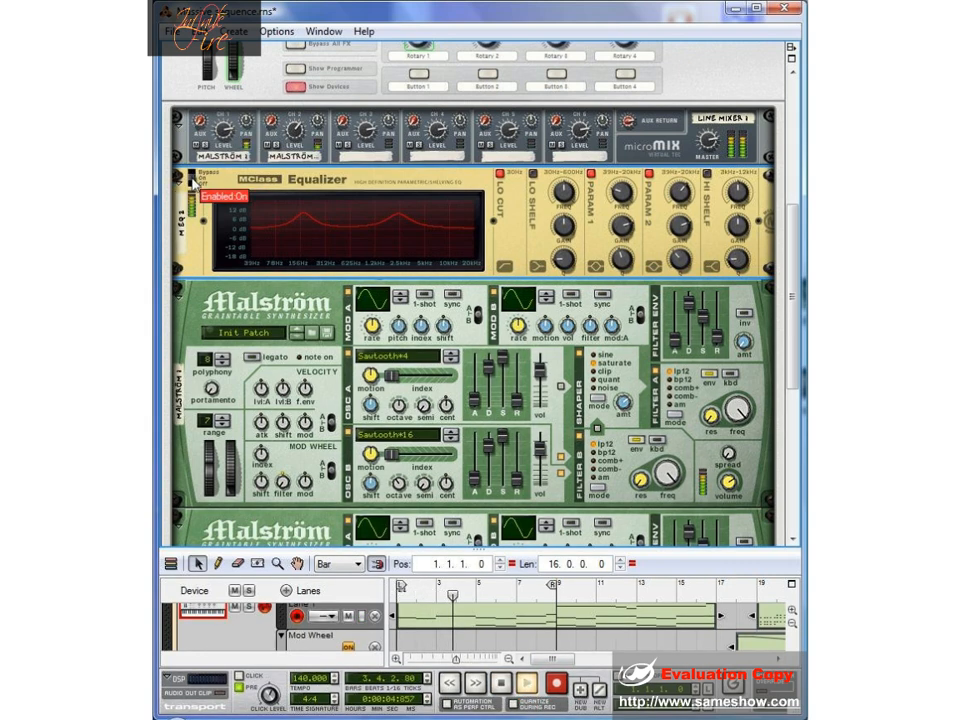
double_click(503, 683)
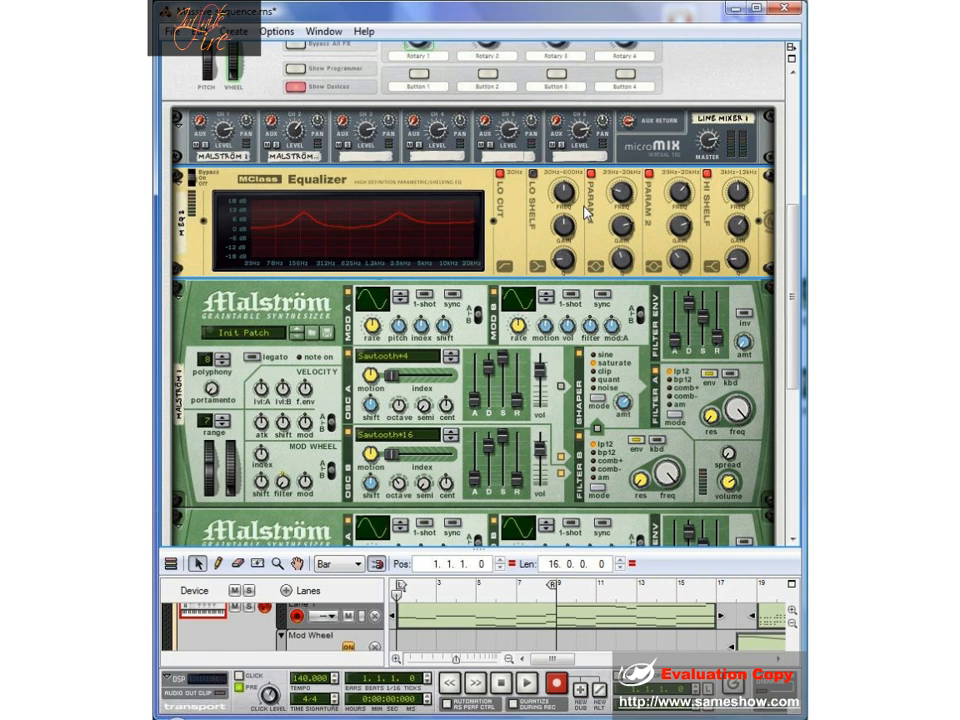
- Add an MClass Stereo Imager below the MClass Equalizer and set its crossover frequency to about 363 Hz
right_click(655, 215)
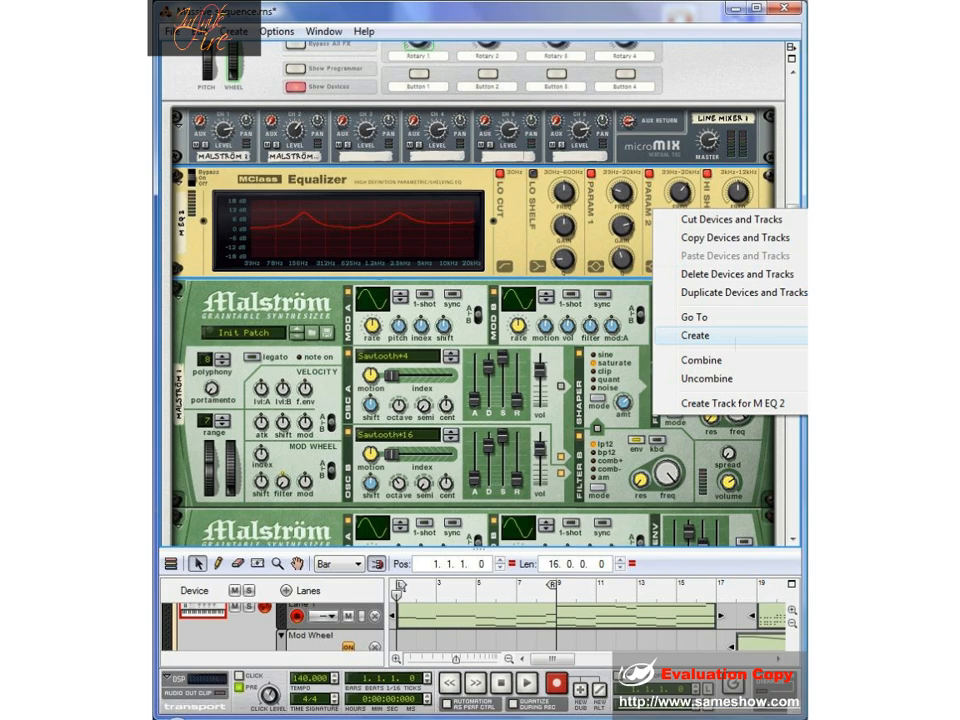
click(880, 345)
scroll(559, 270, down, 1)
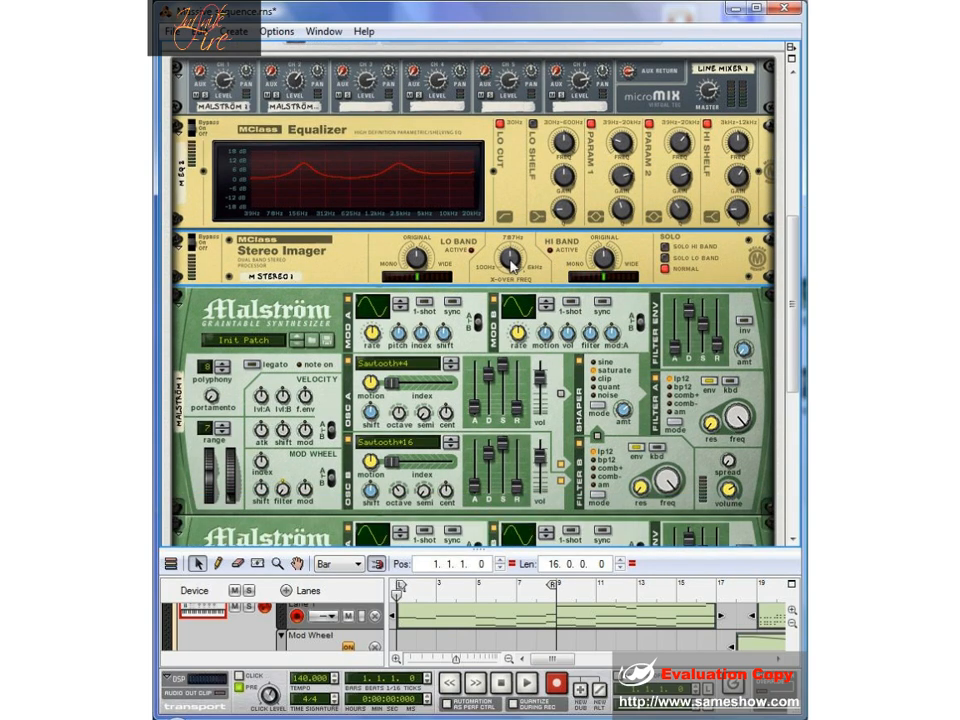
drag(510, 260, 511, 276)
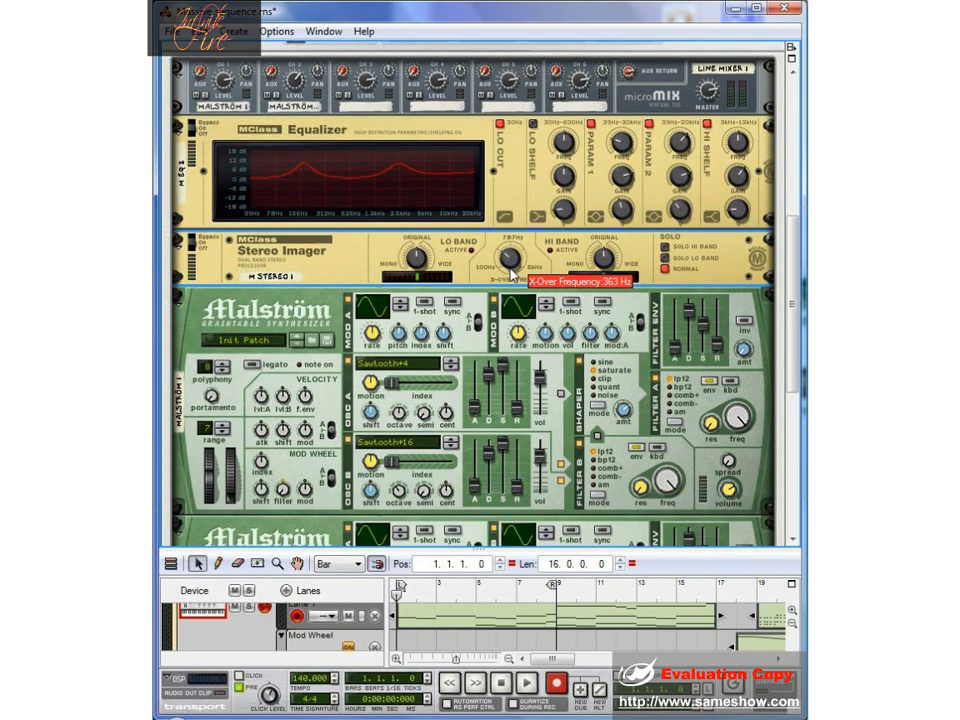
- Narrow the Stereo Imager's low band towards mono and widen its high band slightly
drag(416, 262, 419, 284)
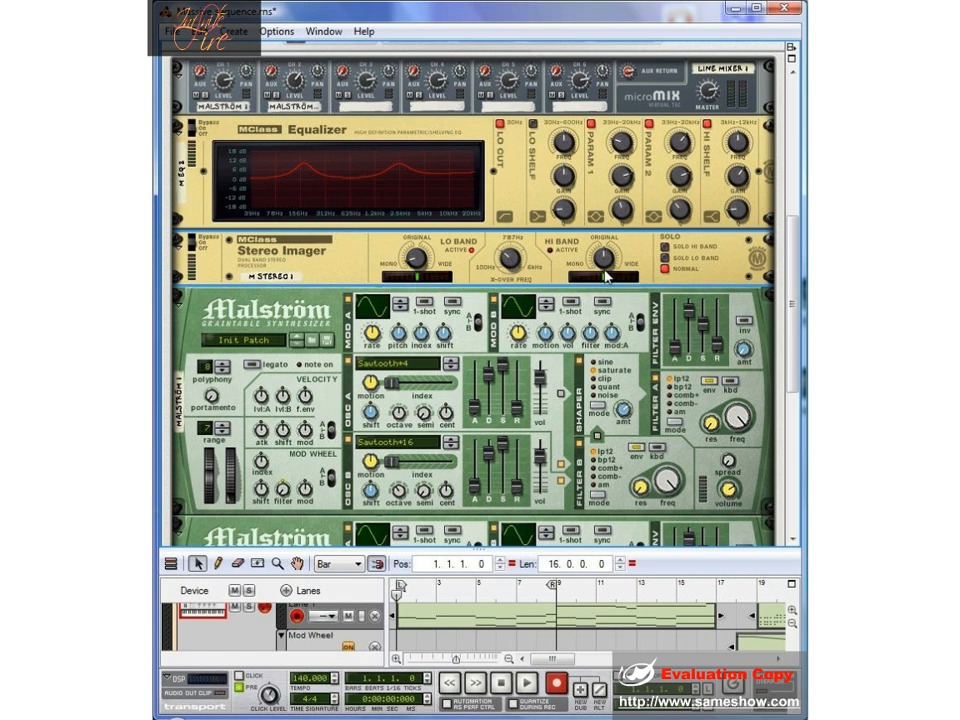
mouse_move(607, 260)
drag(607, 259, 610, 257)
- Add an MClass Maximizer below the Stereo Imager with a slightly raised input gain, and audition the sequence briefly
right_click(716, 262)
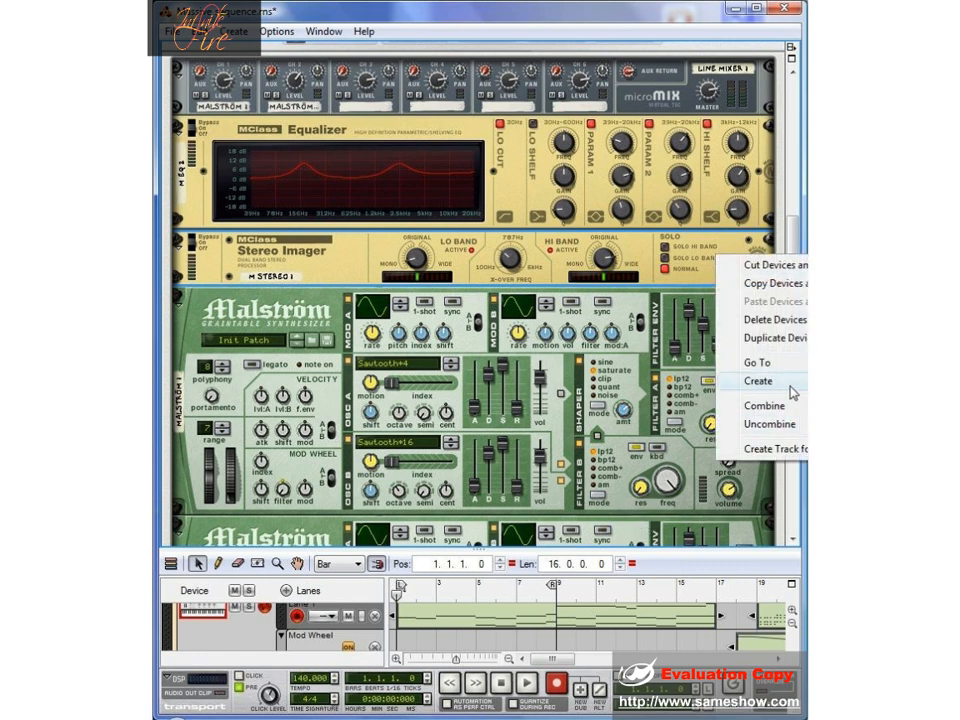
click(940, 560)
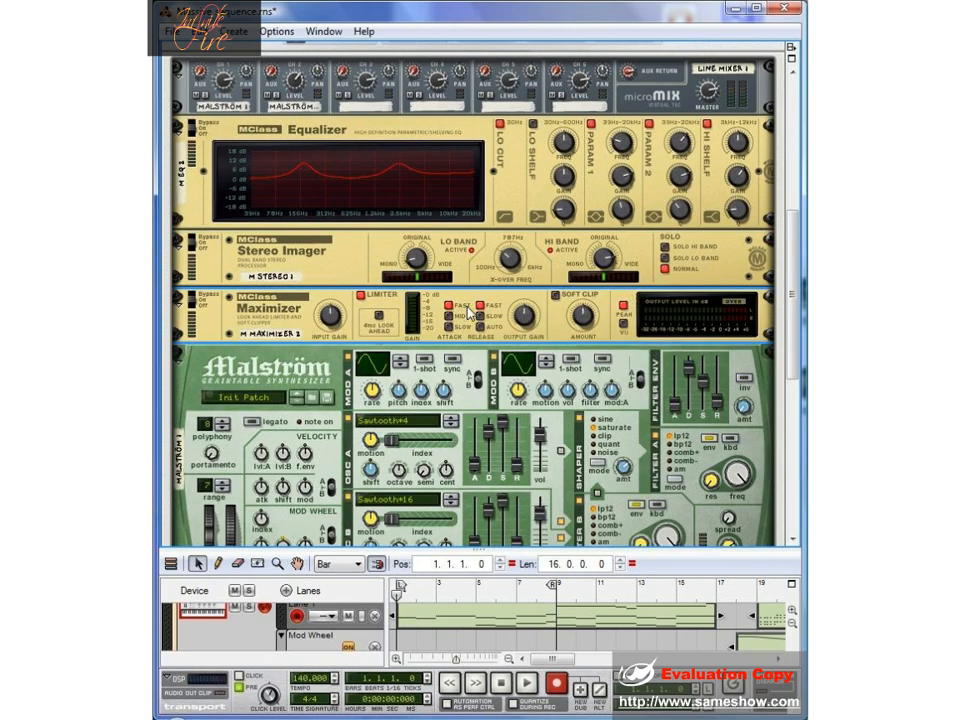
drag(329, 319, 331, 312)
click(533, 686)
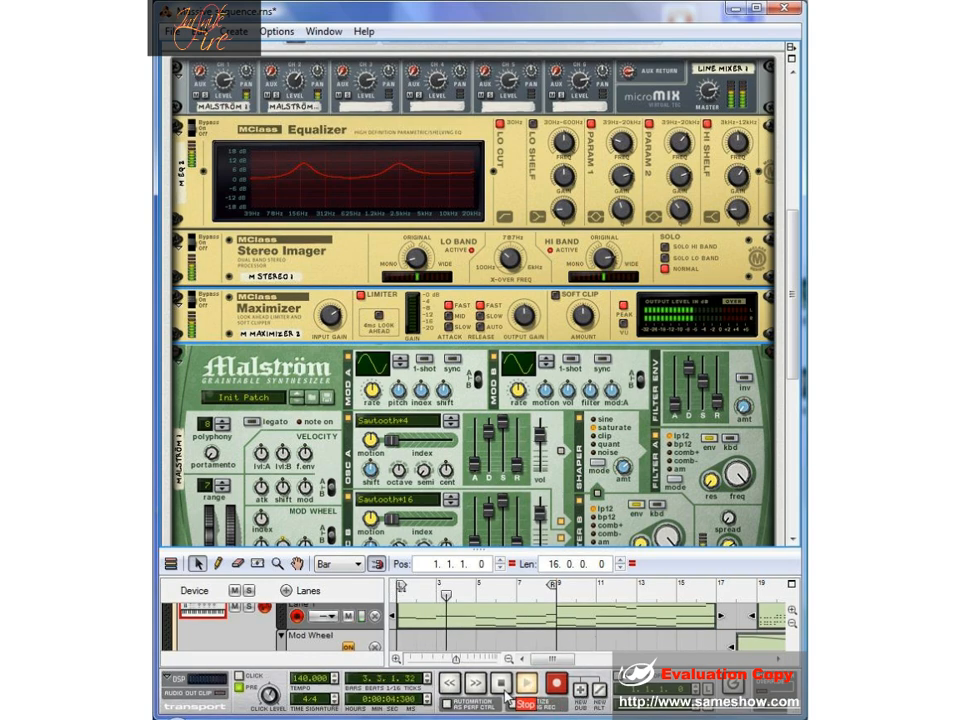
double_click(503, 685)
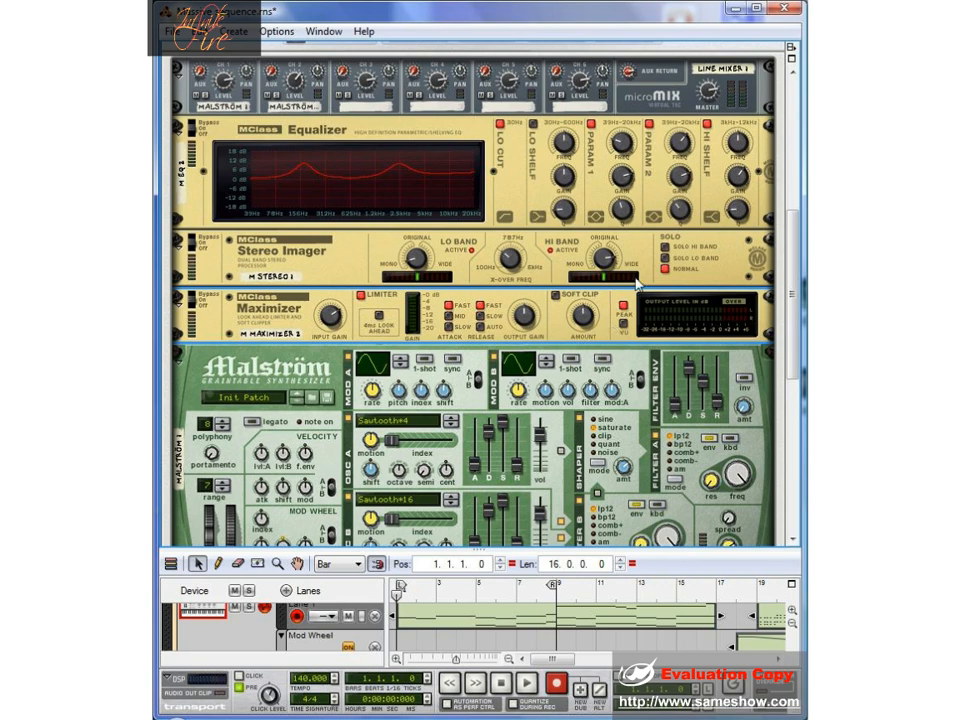
- Add an RV7000 Advanced Reverb below the Line Mixer and load its ALL FilmScore patch
scroll(665, 287, down, 1)
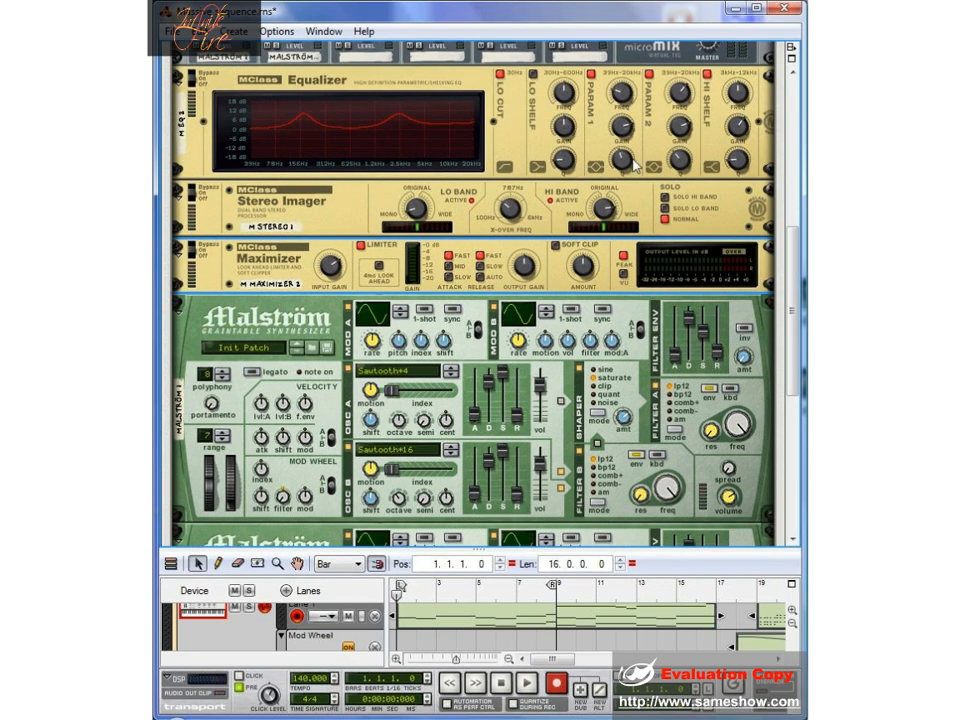
scroll(672, 121, up, 1)
right_click(669, 102)
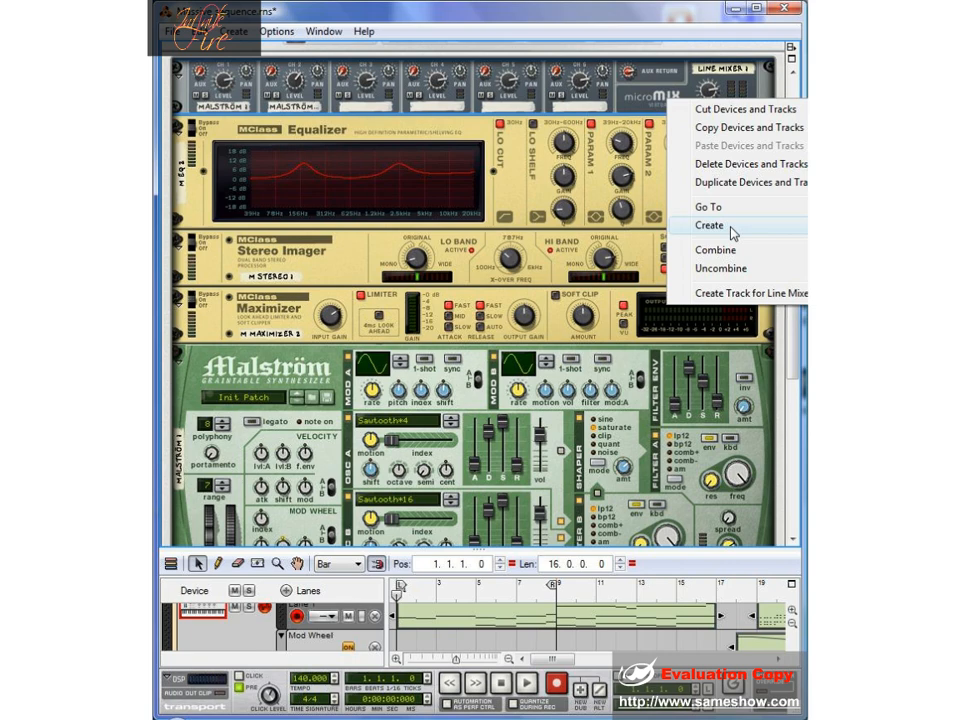
click(880, 480)
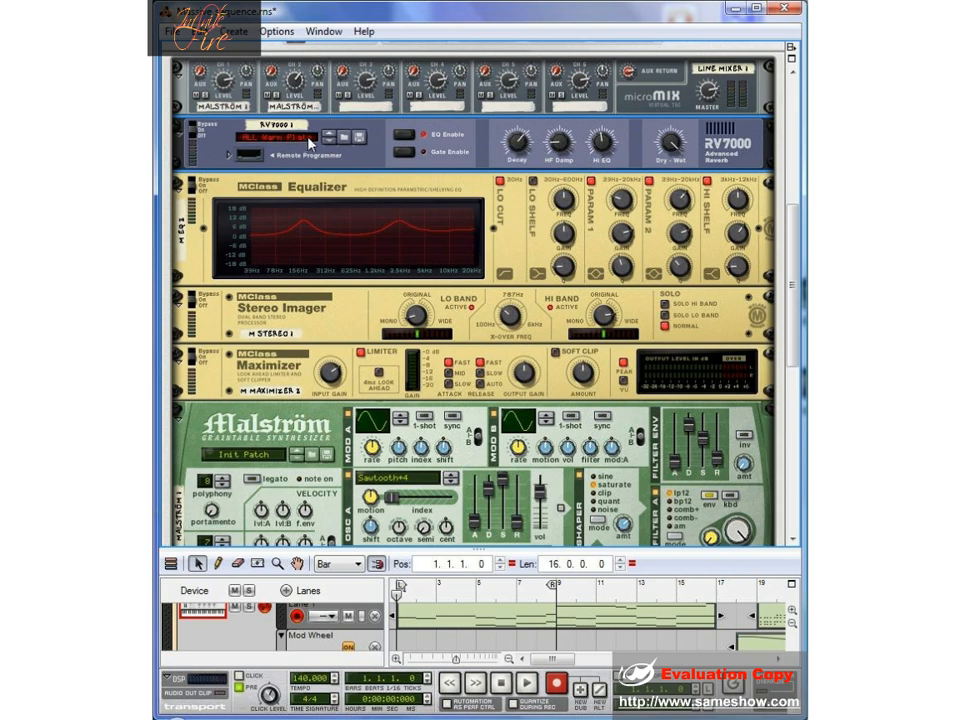
click(296, 141)
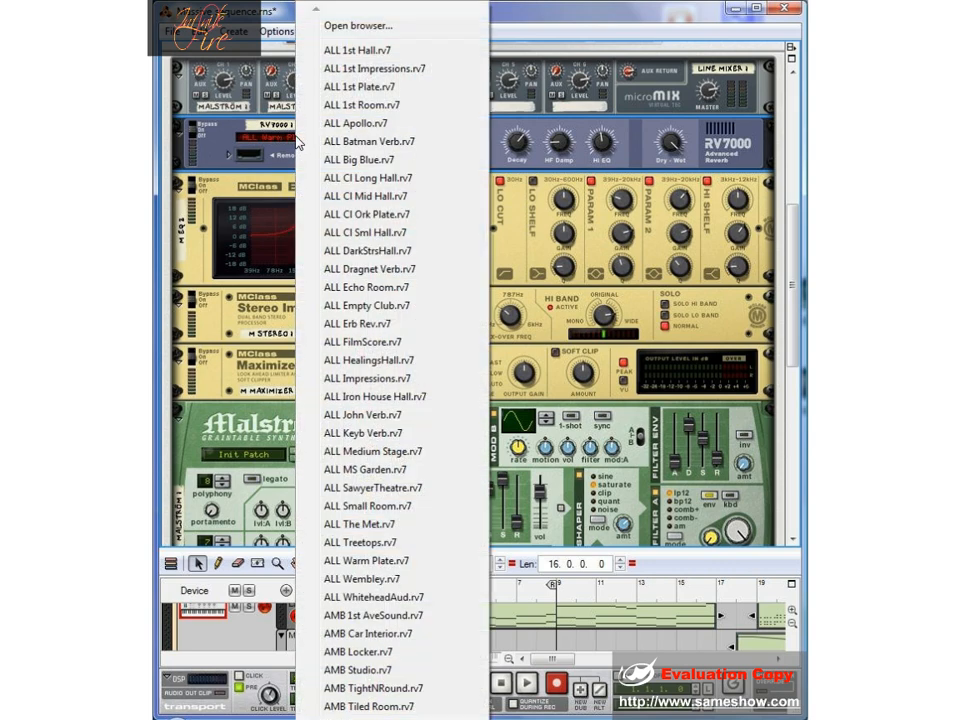
click(405, 344)
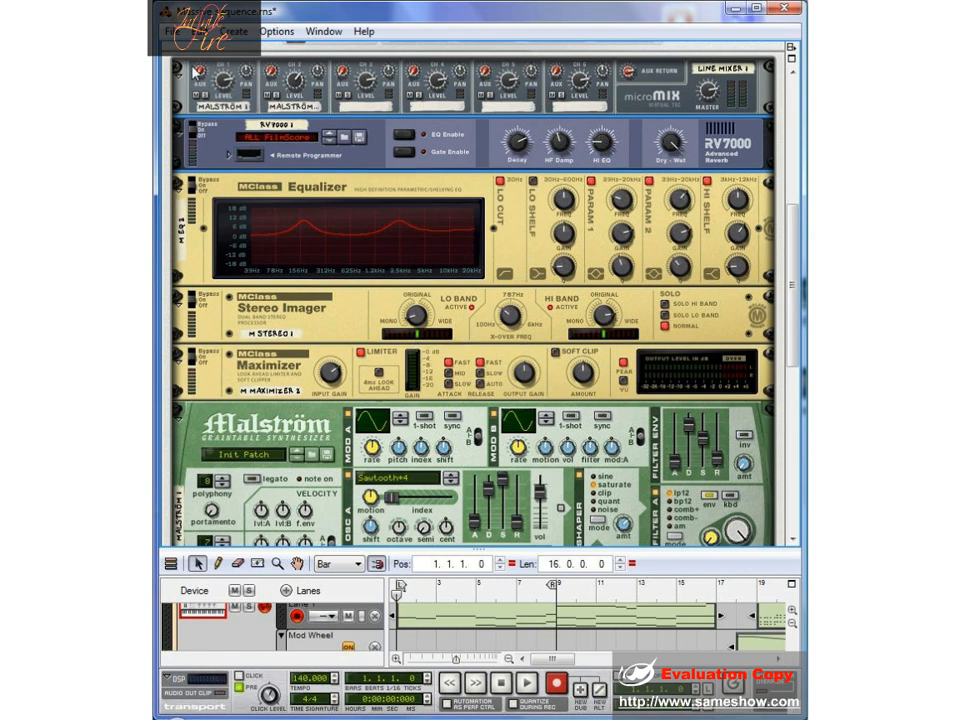
- Raise the Line Mixer's aux sends on channels 1 and 2 to feed both Malströms into the reverb
mouse_move(205, 72)
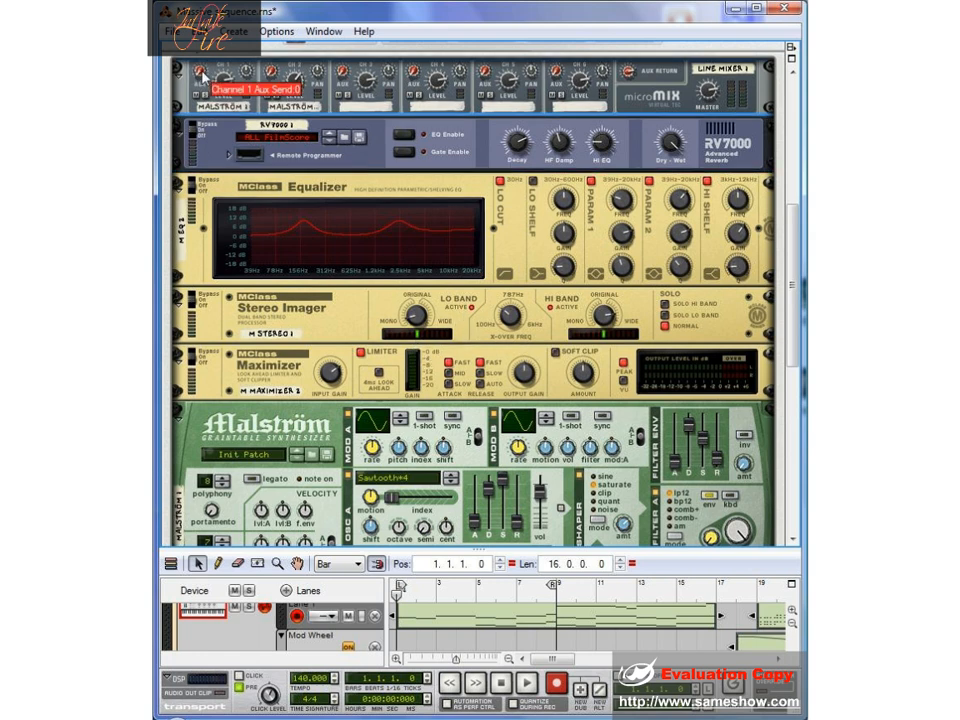
drag(206, 70, 206, 67)
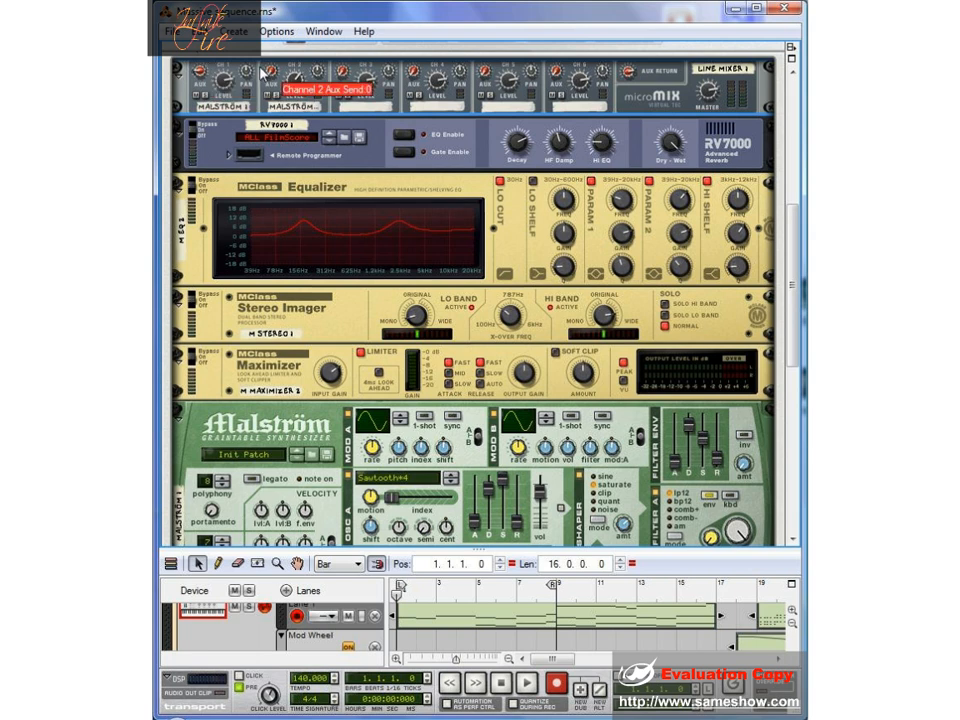
drag(271, 67, 287, 41)
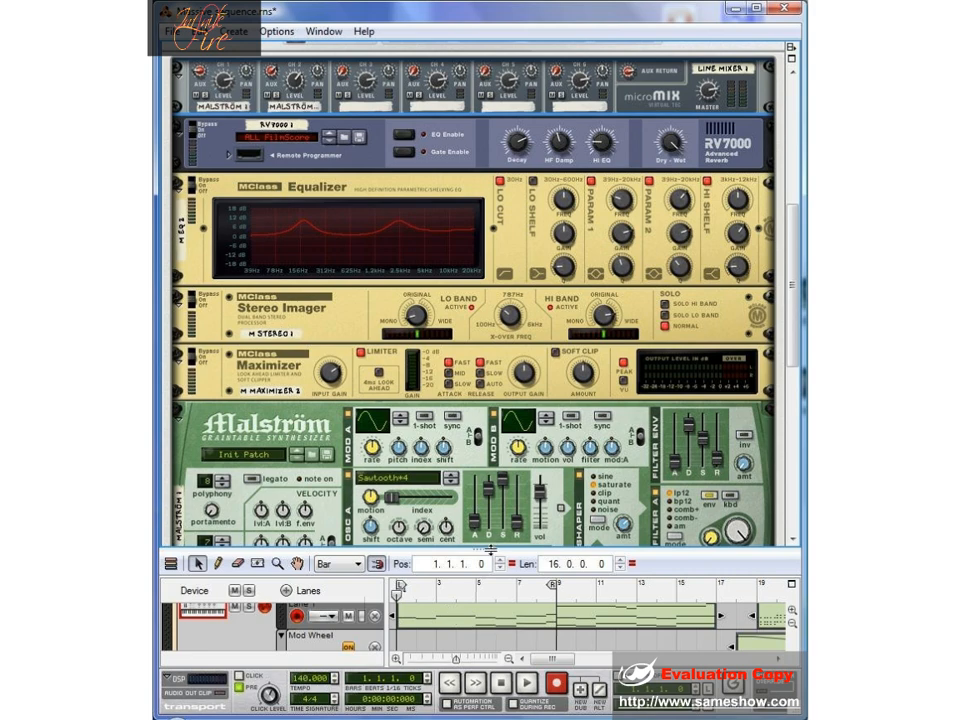
- Enlarge the sequencer area and start playback from bar 18
drag(488, 549, 540, 258)
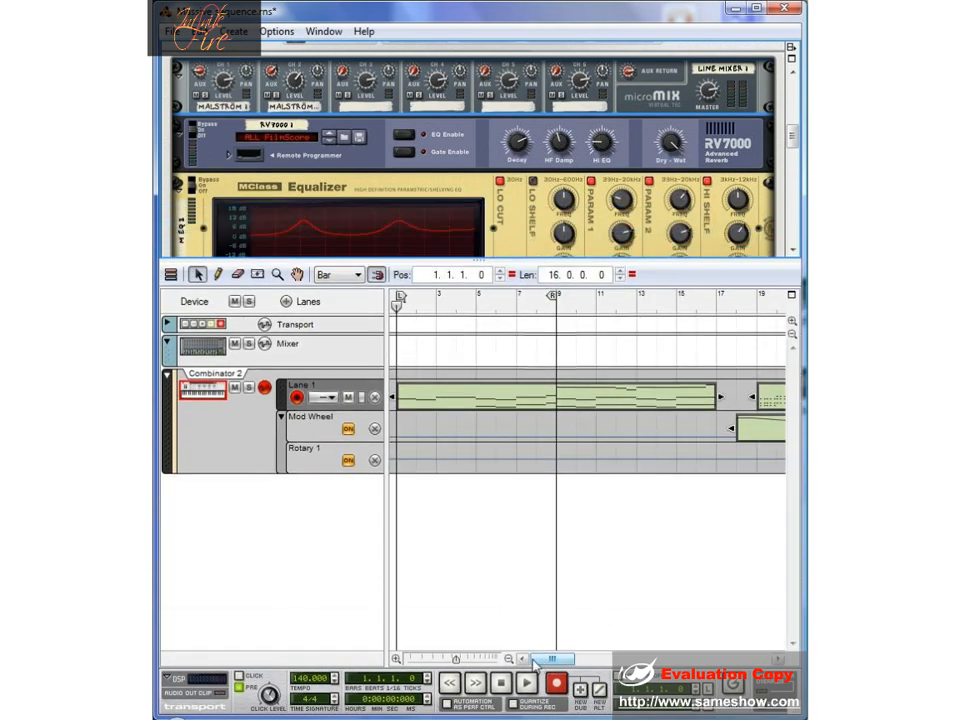
drag(533, 665, 563, 663)
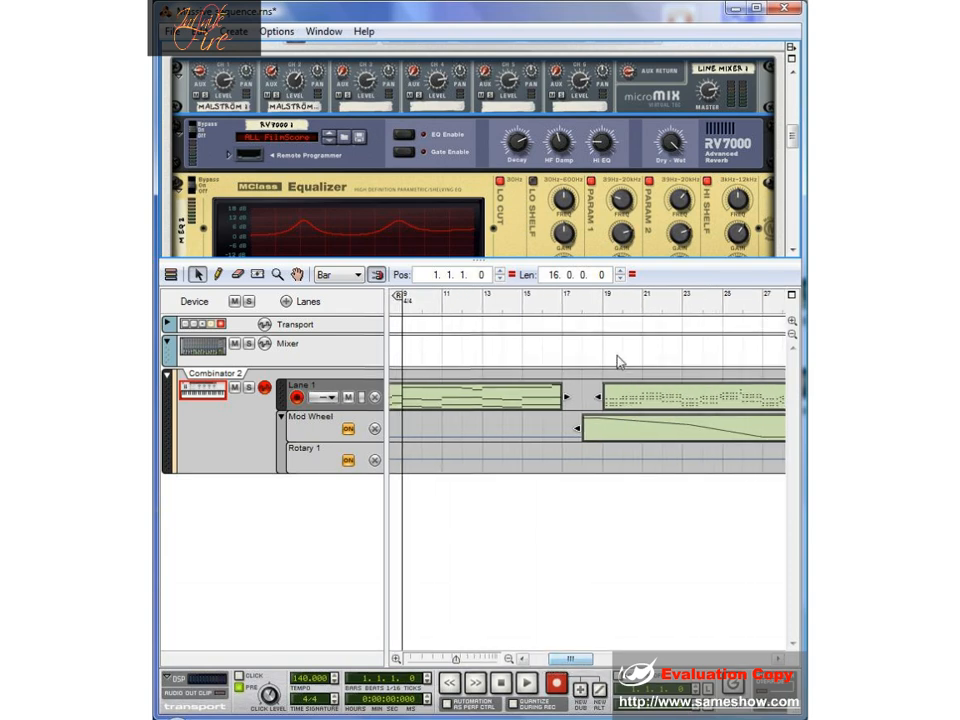
click(587, 304)
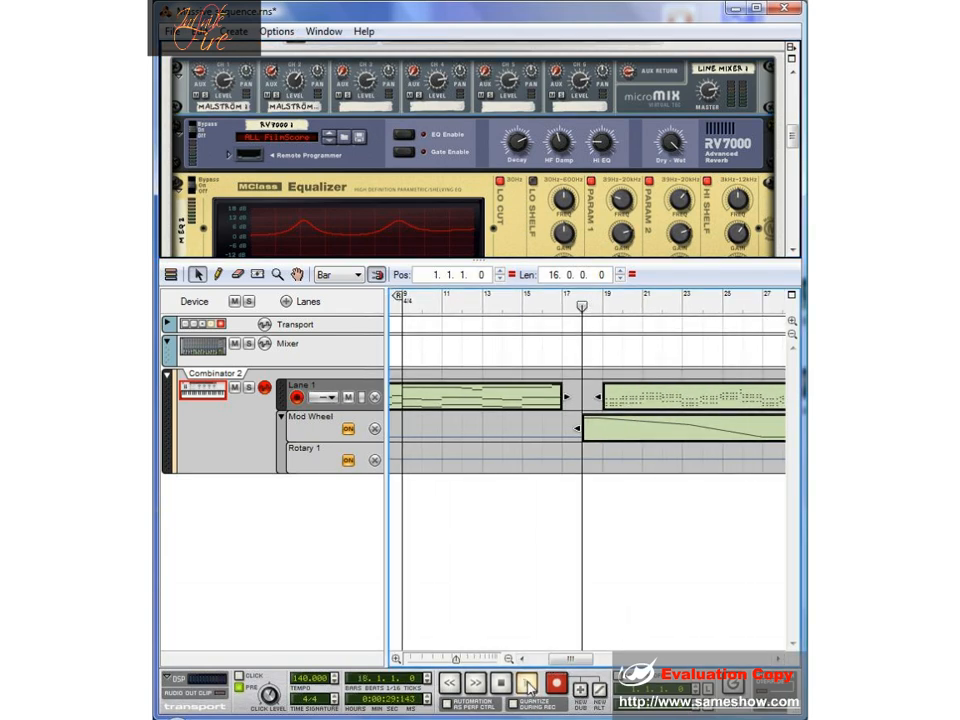
click(527, 684)
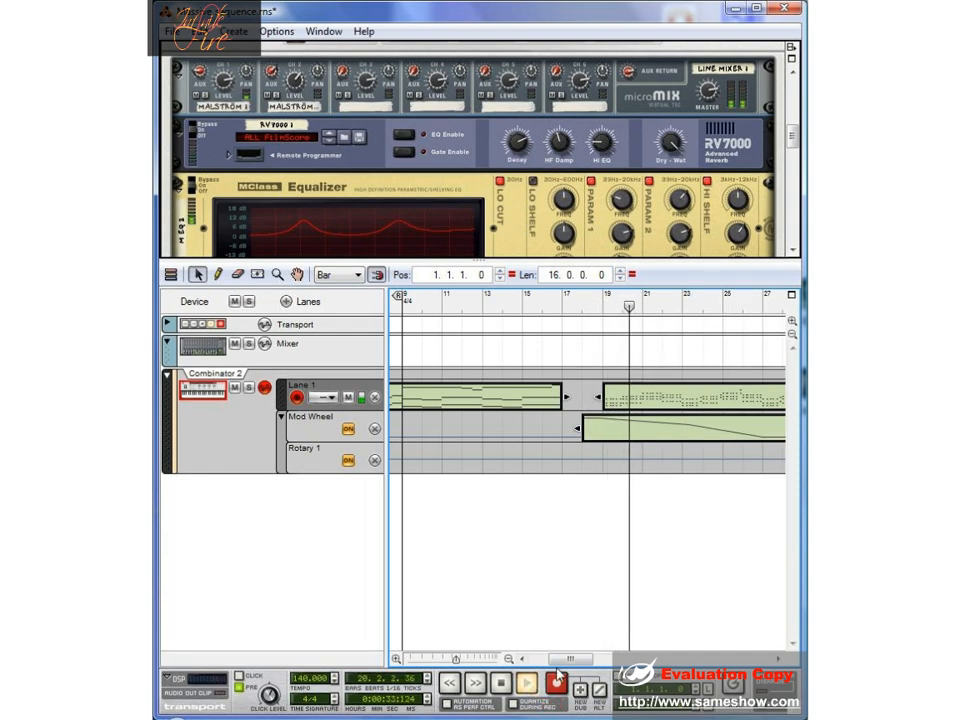
- Examine the notes of the clip at bar 19 during playback, and return to the arrangement with playback stopped
drag(567, 662, 590, 662)
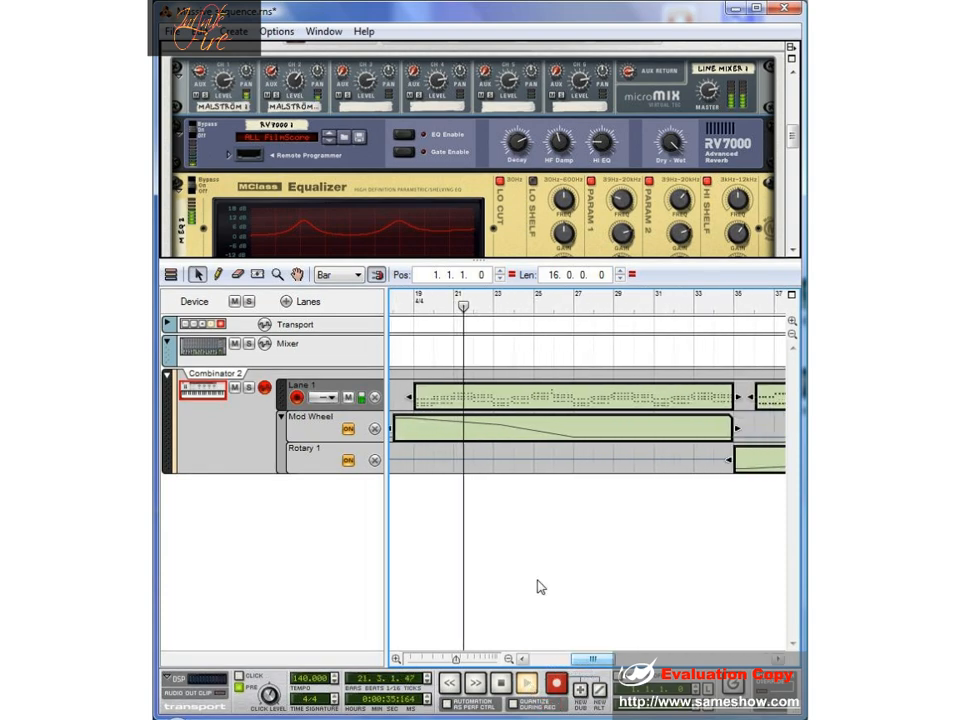
double_click(520, 401)
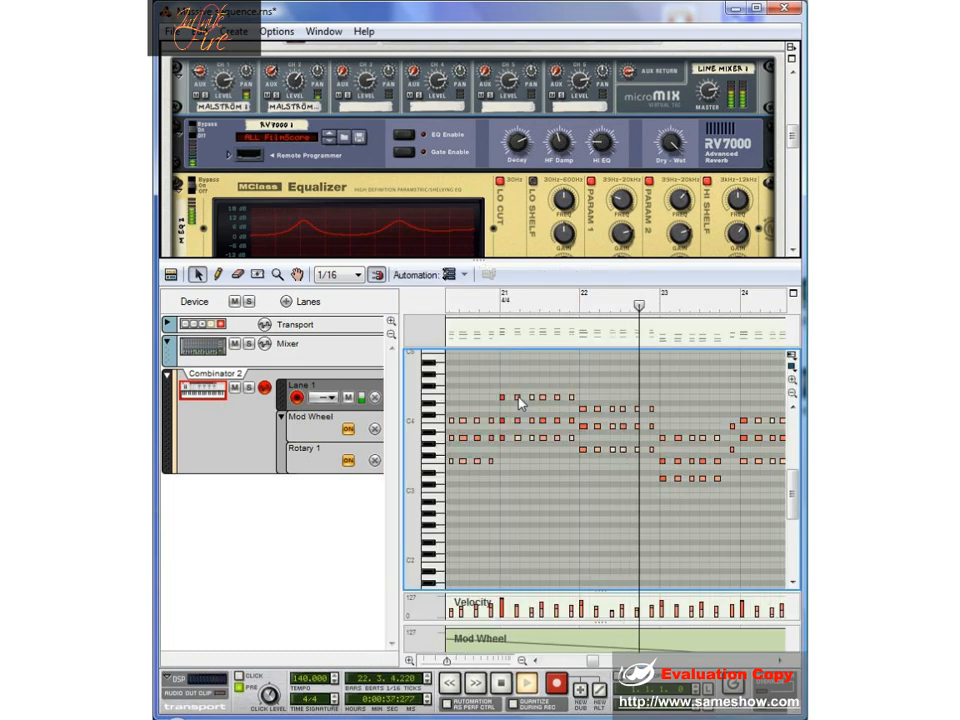
drag(592, 663, 603, 662)
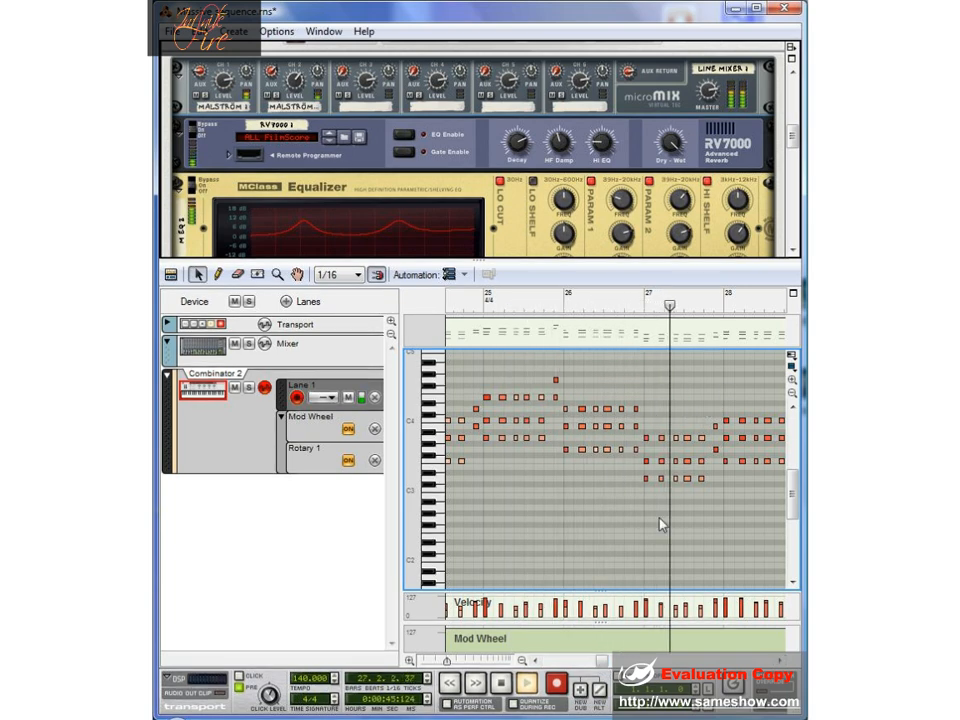
click(504, 688)
click(504, 688)
click(173, 274)
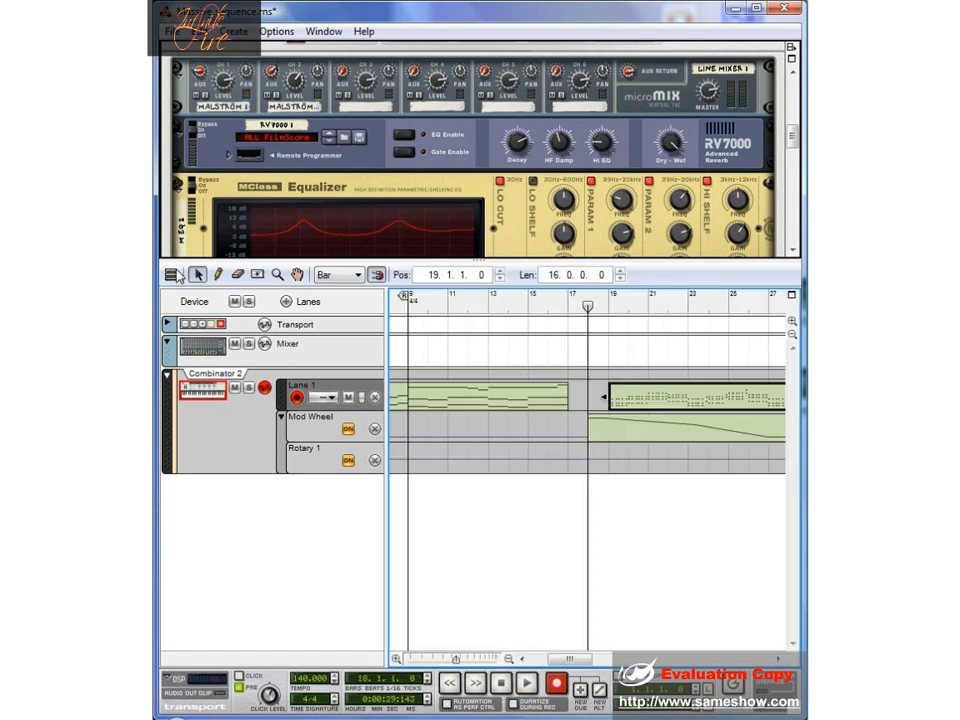
drag(568, 659, 580, 663)
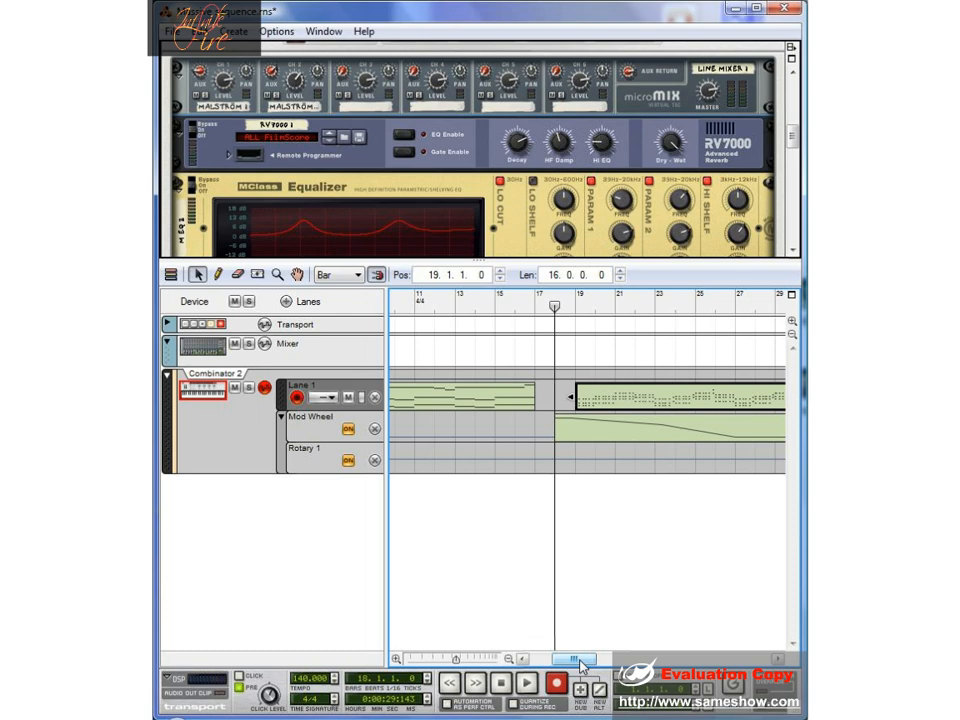